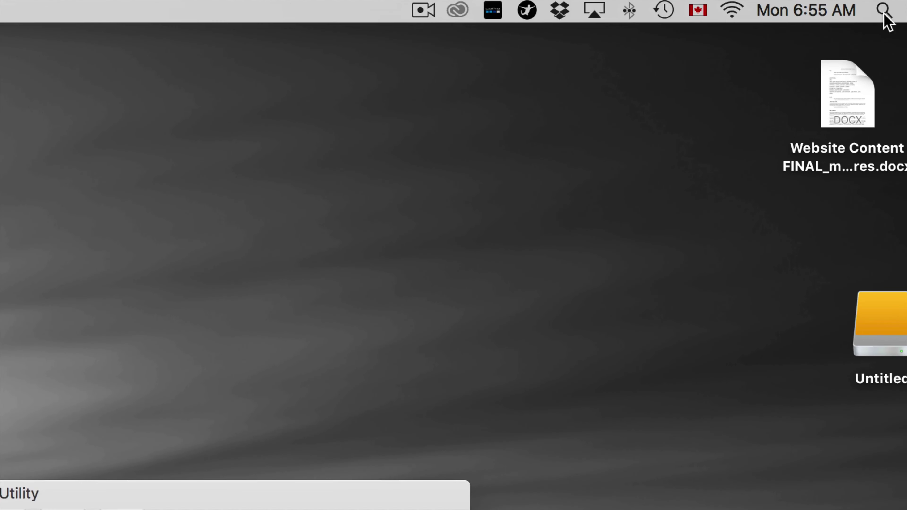
Search Spotlight for "disk", open Disk Utility and bring its window forward in a clear spot on the desktop.
click(884, 12)
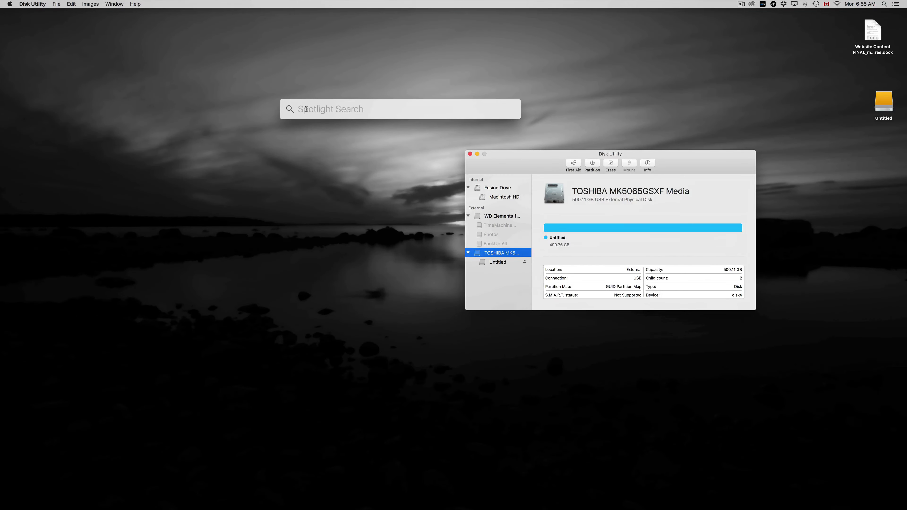
text(disk)
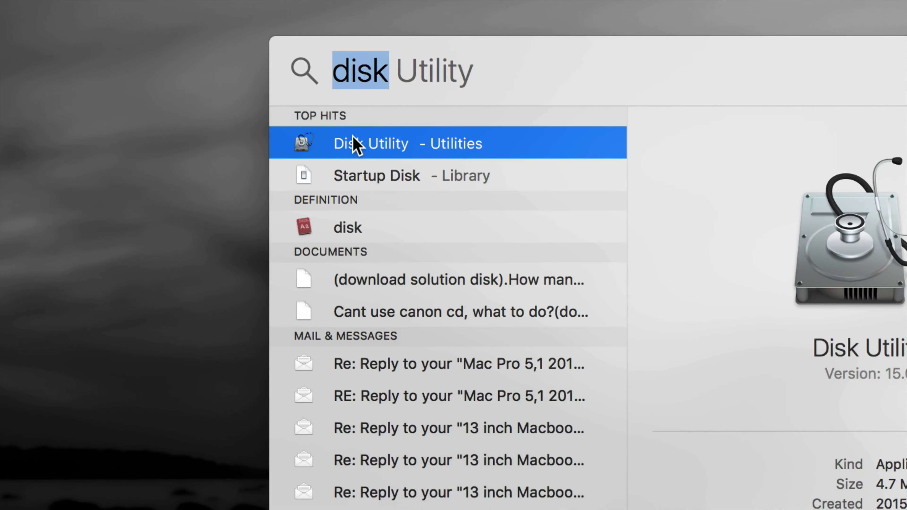
click(587, 25)
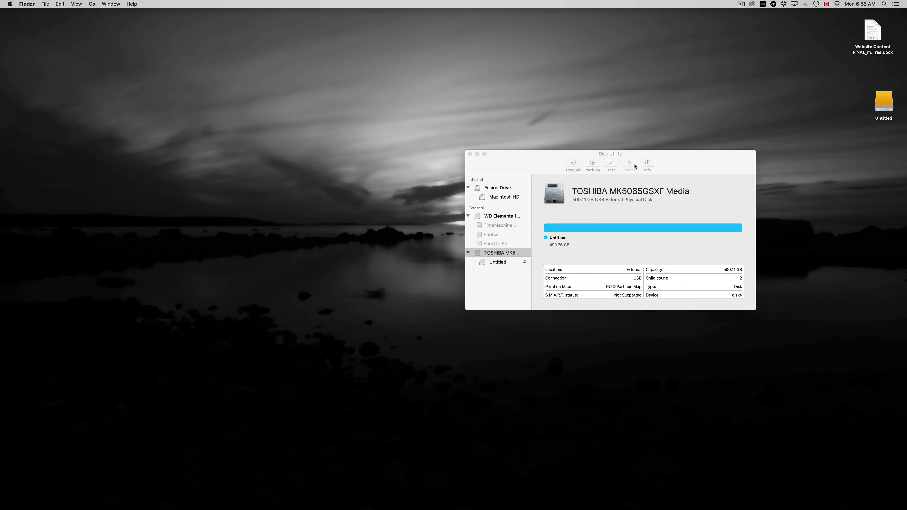
click(635, 166)
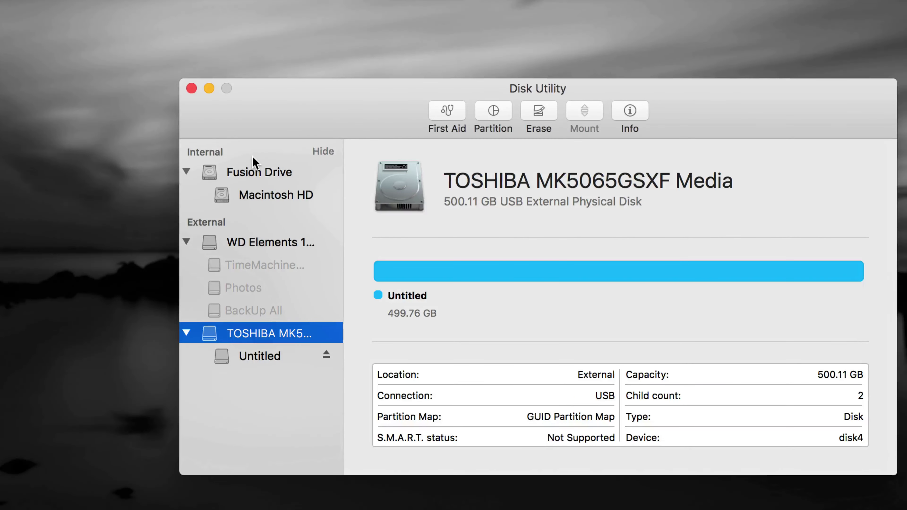
drag(297, 116, 237, 107)
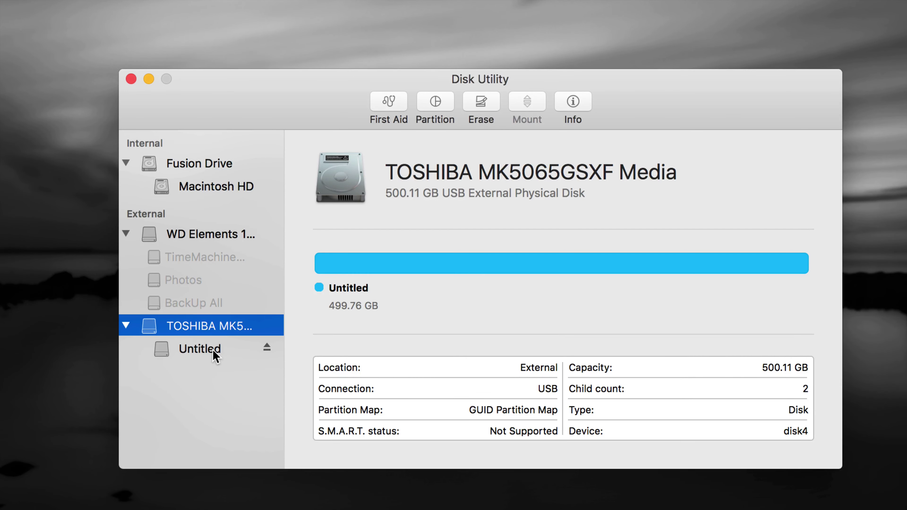
drag(299, 114, 298, 106)
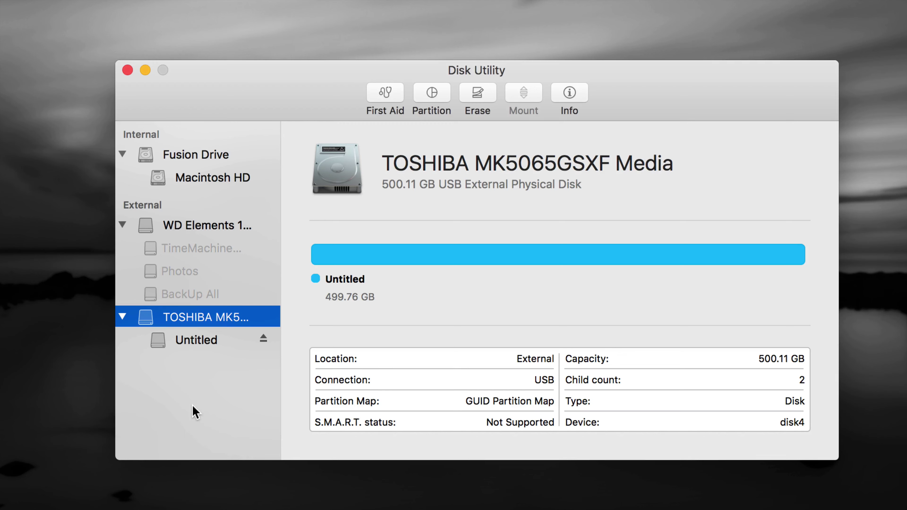
click(190, 340)
click(191, 321)
click(197, 343)
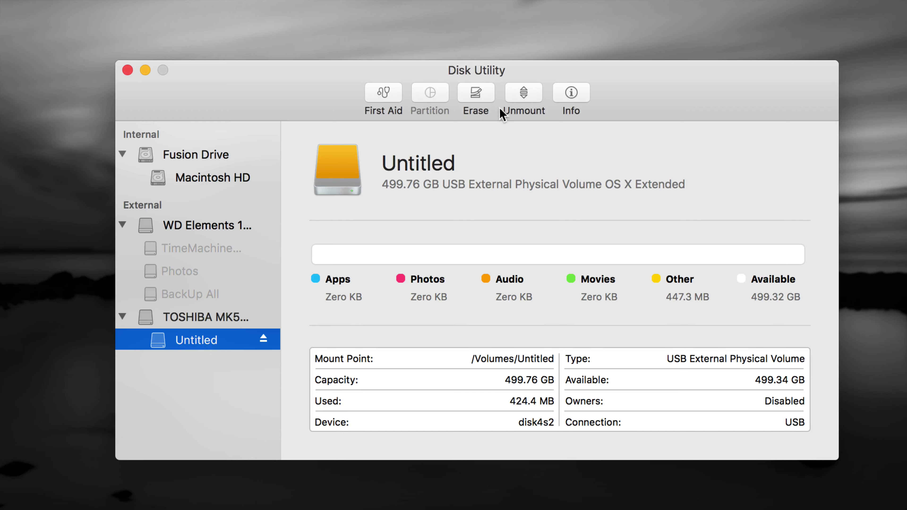
click(478, 93)
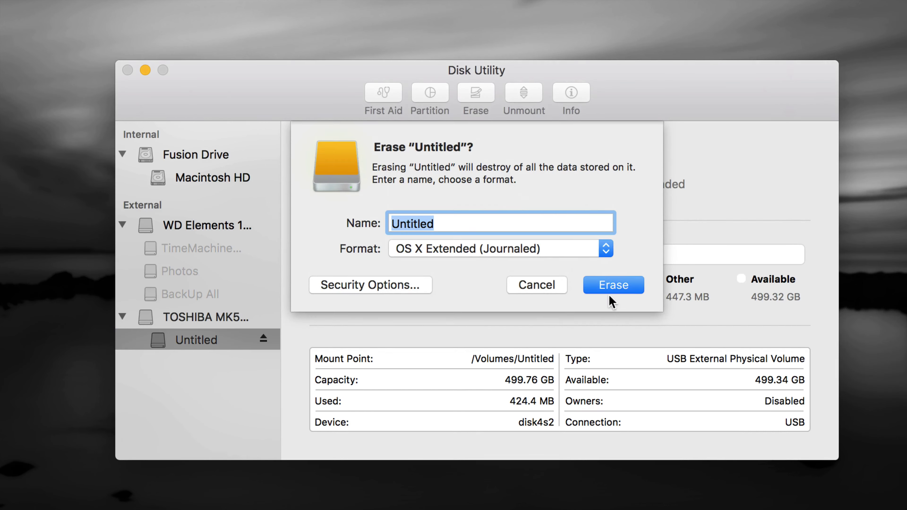
click(556, 289)
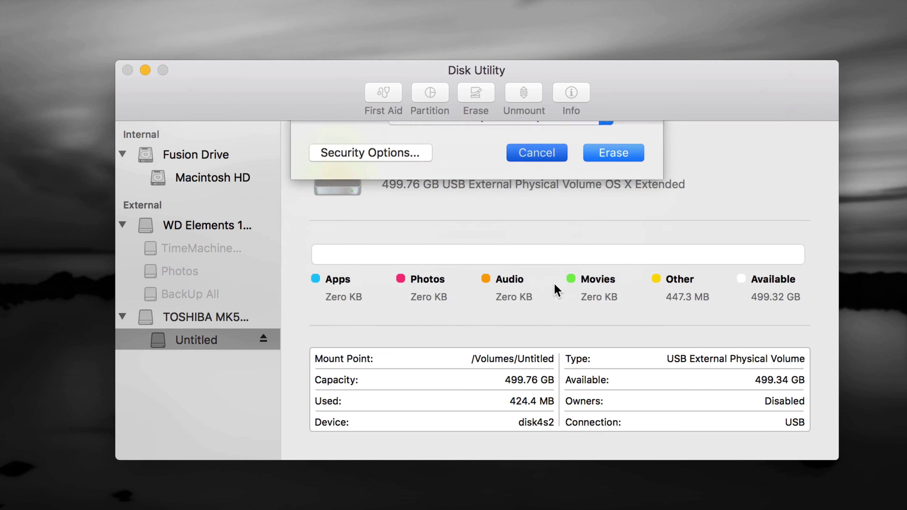
Select the whole TOSHIBA MK5065GSXF Media disk for erasing and choose the OS X Extended (Journaled) format.
click(230, 318)
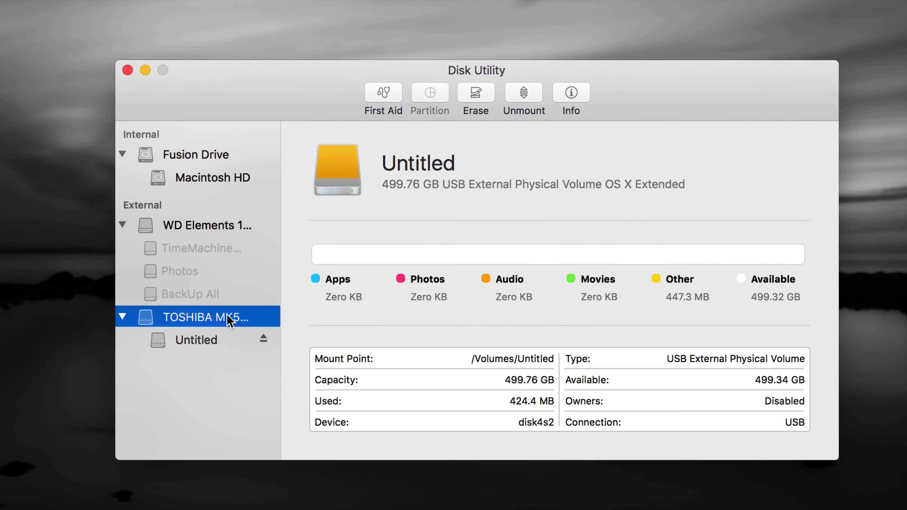
click(185, 320)
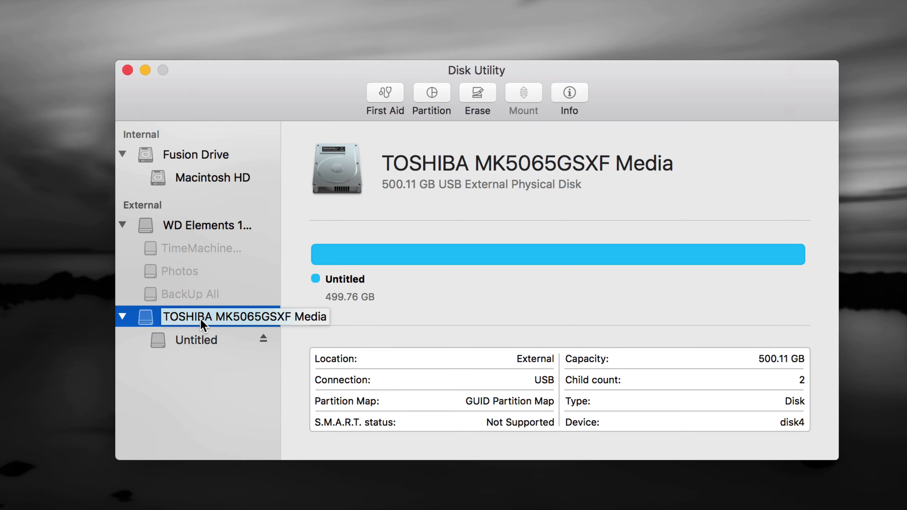
click(352, 216)
click(477, 96)
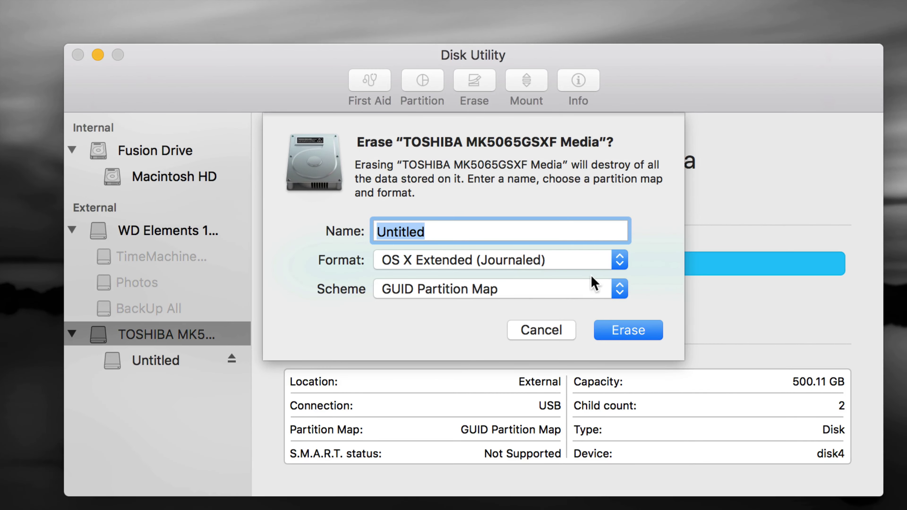
click(617, 262)
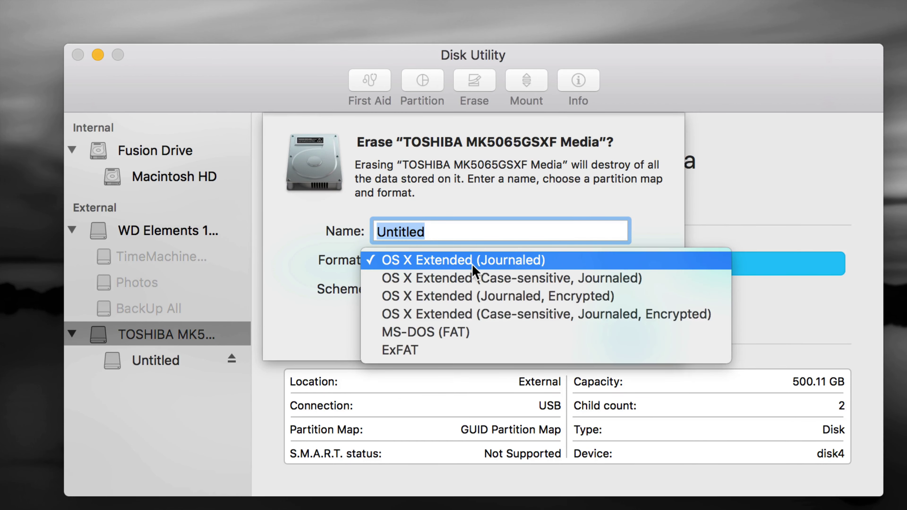
click(530, 263)
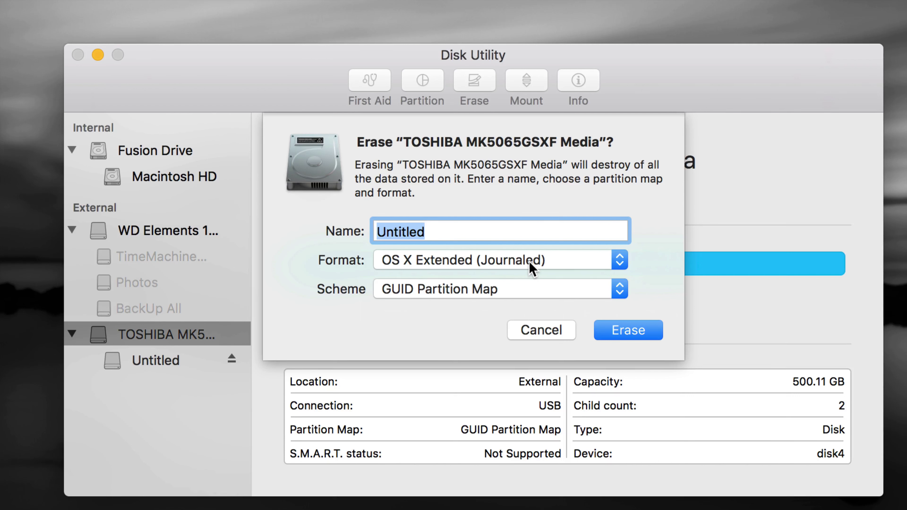
Try ExFAT as the erase format and return the choice to OS X Extended (Journaled).
click(528, 260)
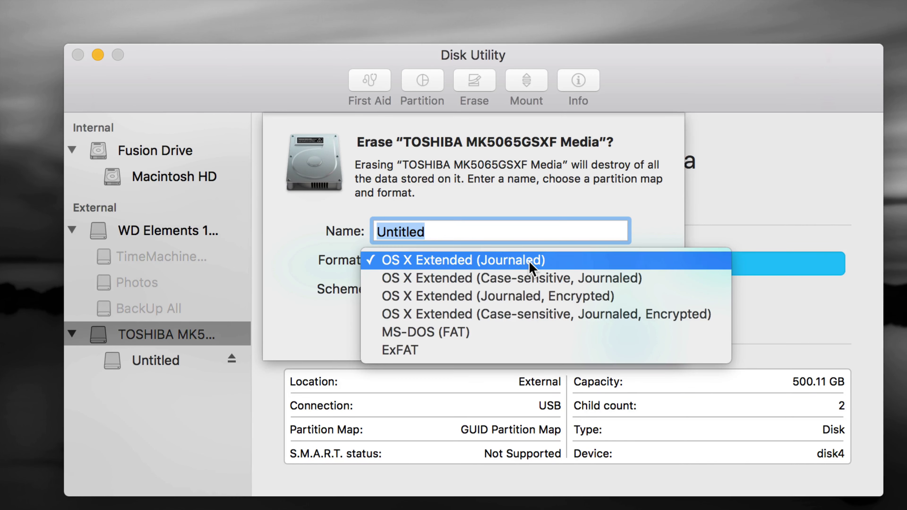
click(412, 352)
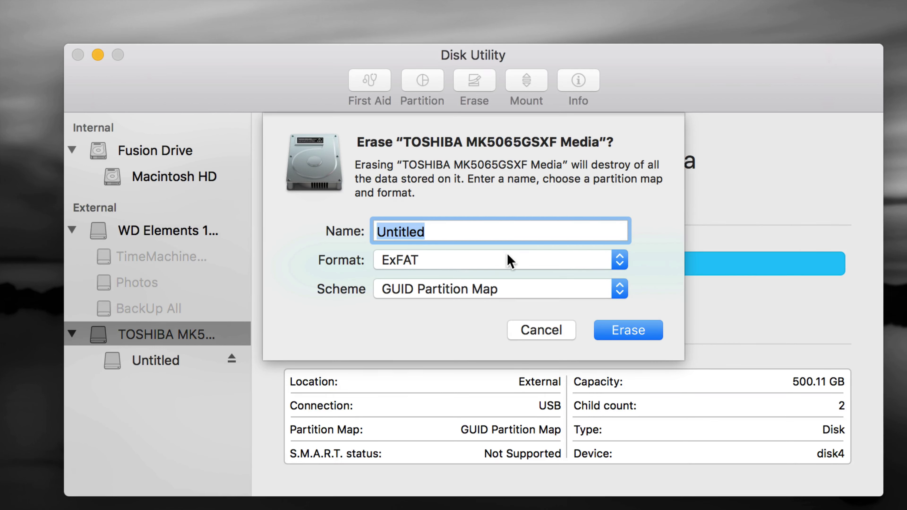
click(620, 261)
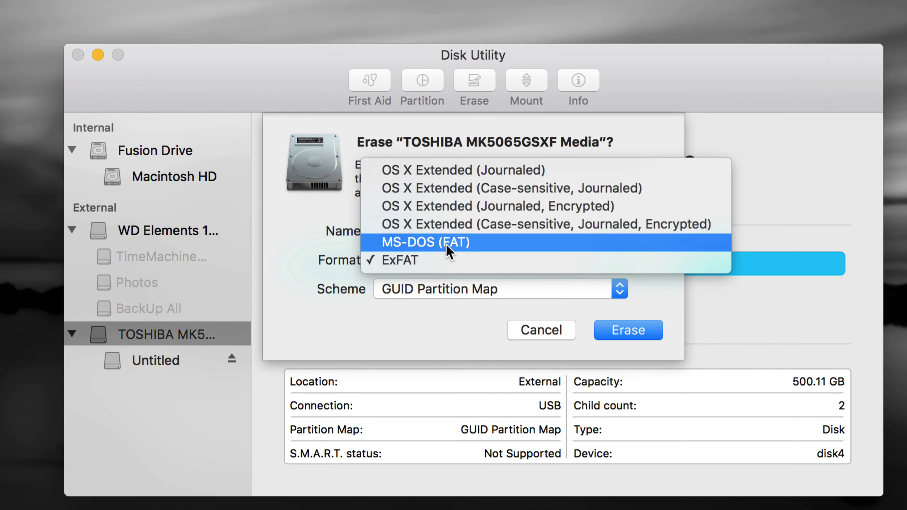
click(460, 174)
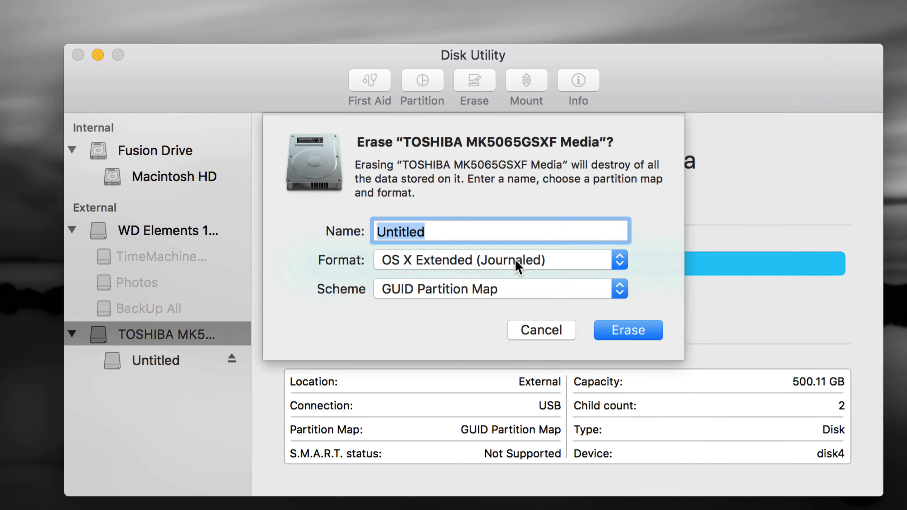
Erase the TOSHIBA disk with the chosen settings, show the process details and dismiss the completed report.
click(633, 330)
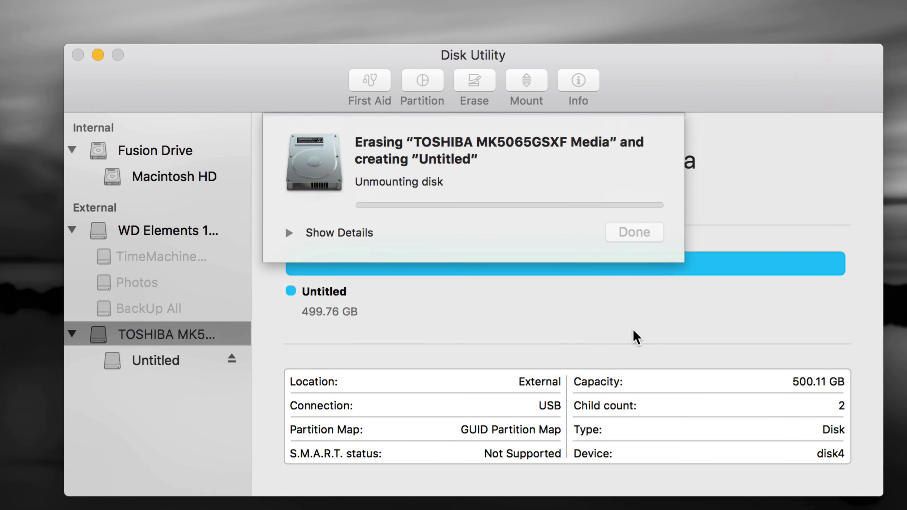
click(299, 247)
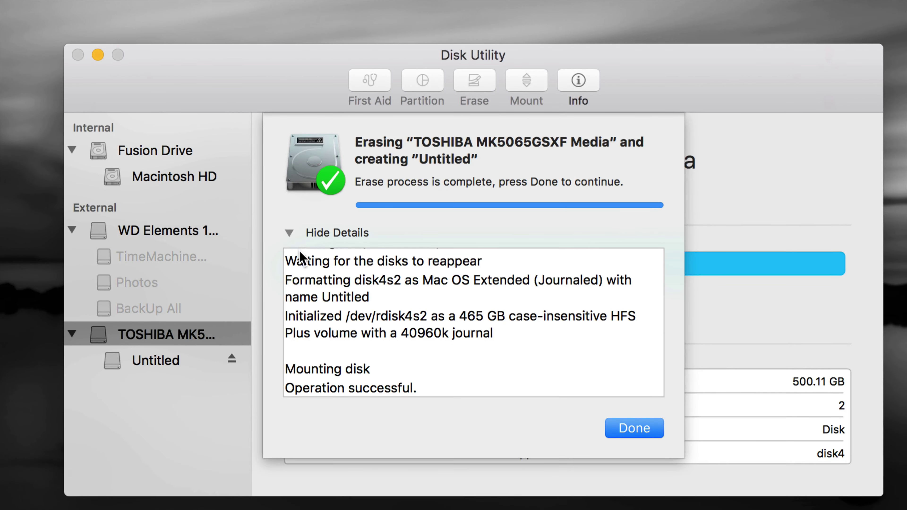
drag(668, 82, 662, 72)
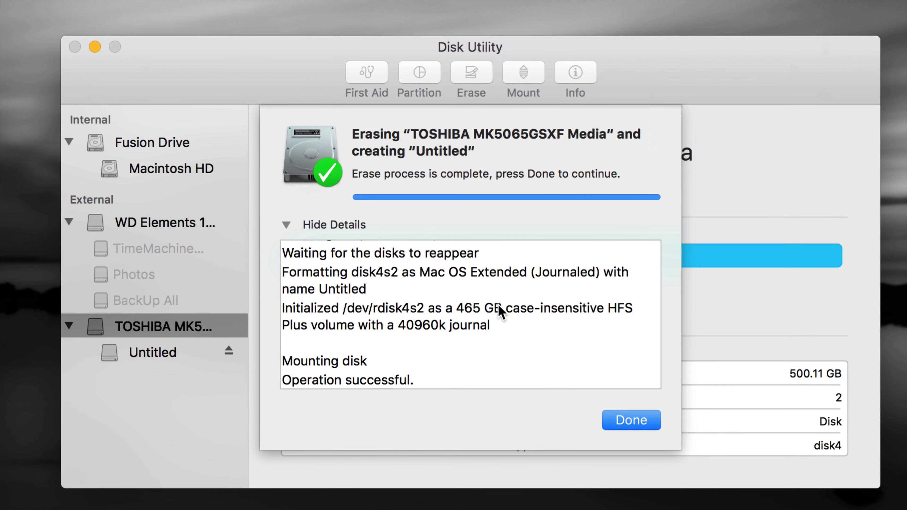
click(623, 425)
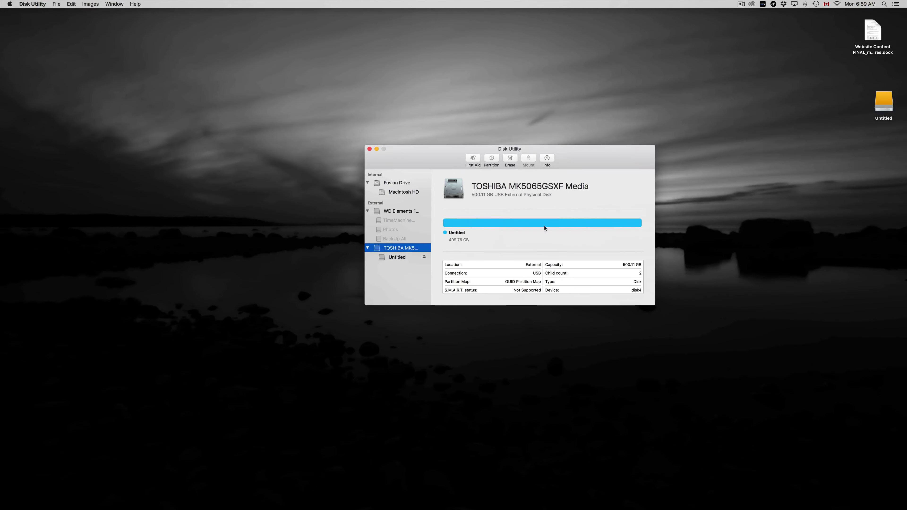
Place the Untitled drive icon on the desktop beside the Disk Utility window and open the drive in Finder.
drag(573, 158, 507, 106)
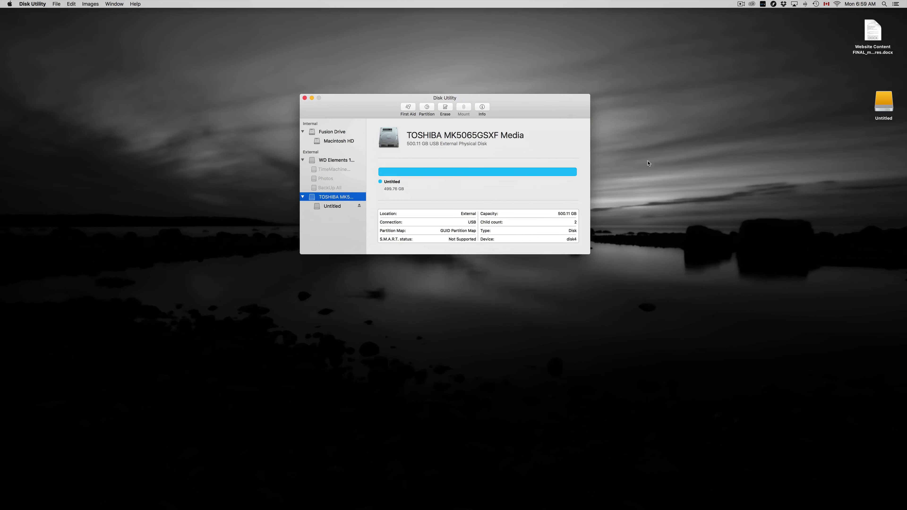
click(888, 108)
drag(888, 109, 645, 118)
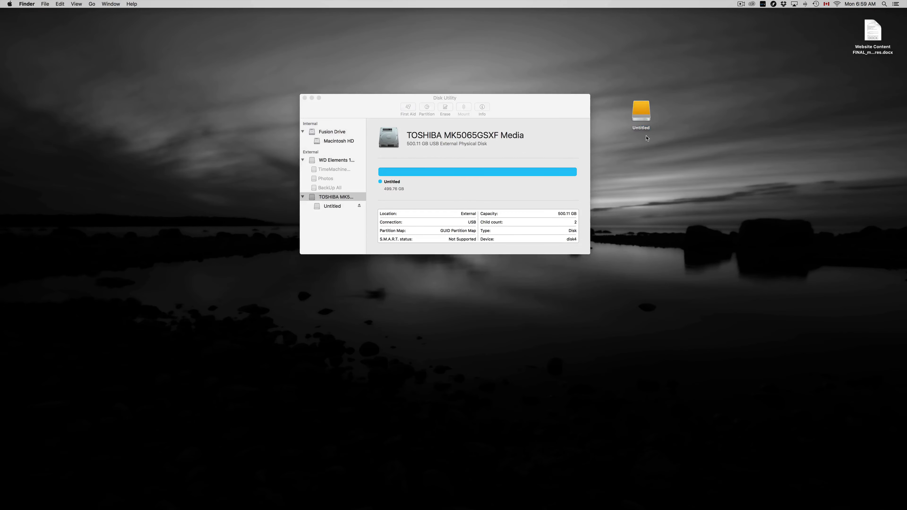
click(641, 130)
click(646, 130)
click(659, 159)
click(647, 118)
double_click(646, 119)
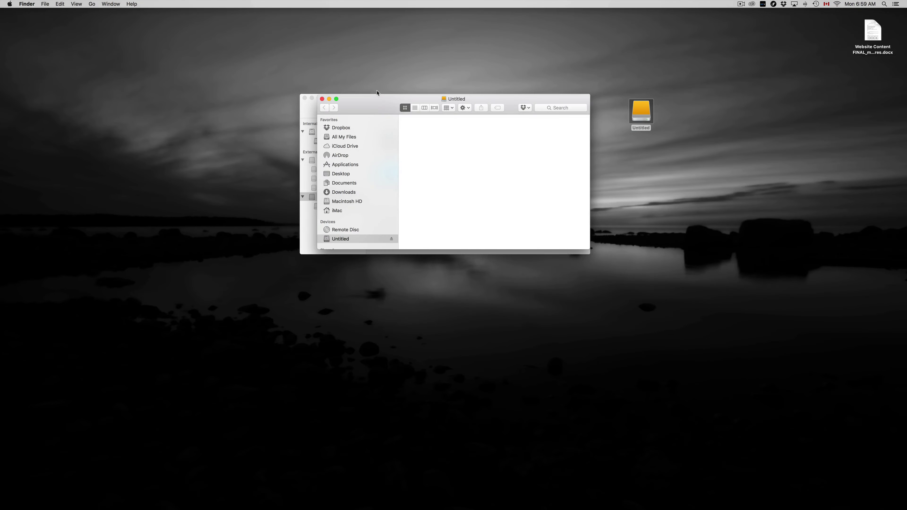
Move the Untitled drive's Finder window clear of Disk Utility and close it after viewing its contents.
drag(368, 104, 641, 236)
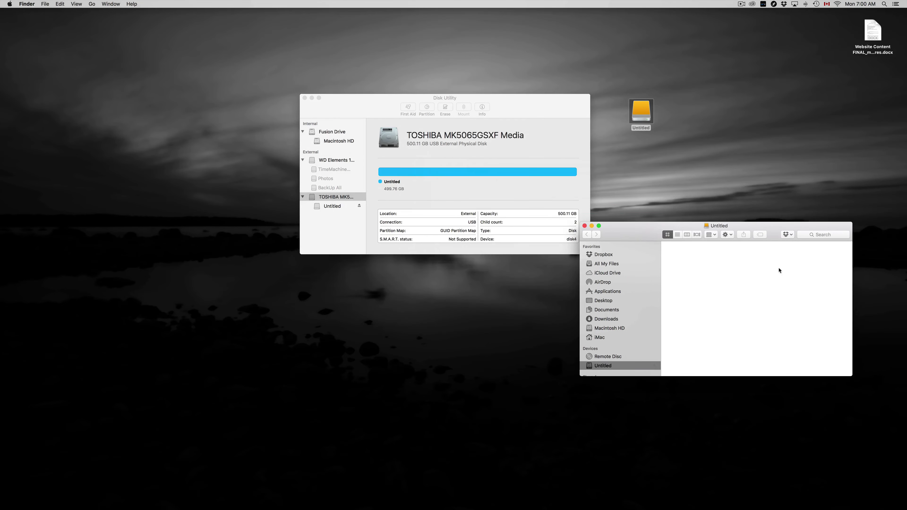
mouse_move(872, 35)
mouse_down()
mouse_move(674, 284)
mouse_move(812, 36)
mouse_move(859, 35)
mouse_up()
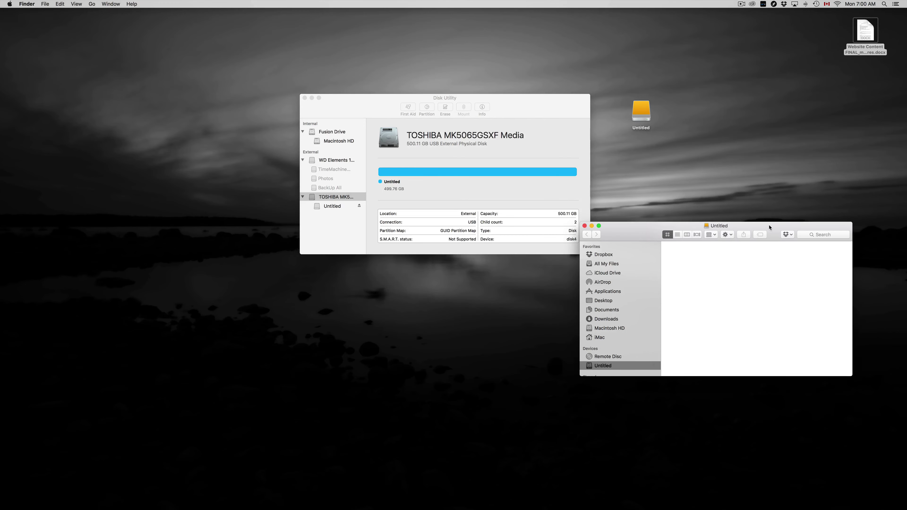
drag(769, 228, 738, 213)
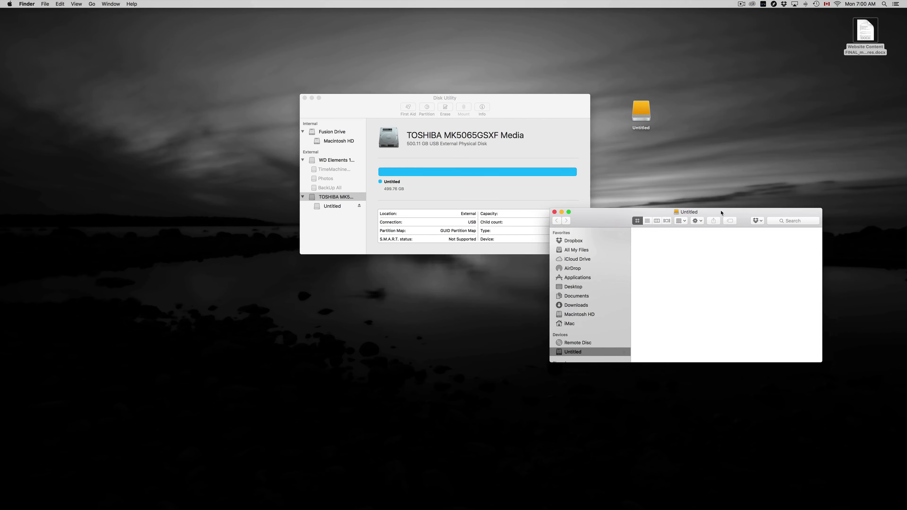
drag(640, 214, 627, 260)
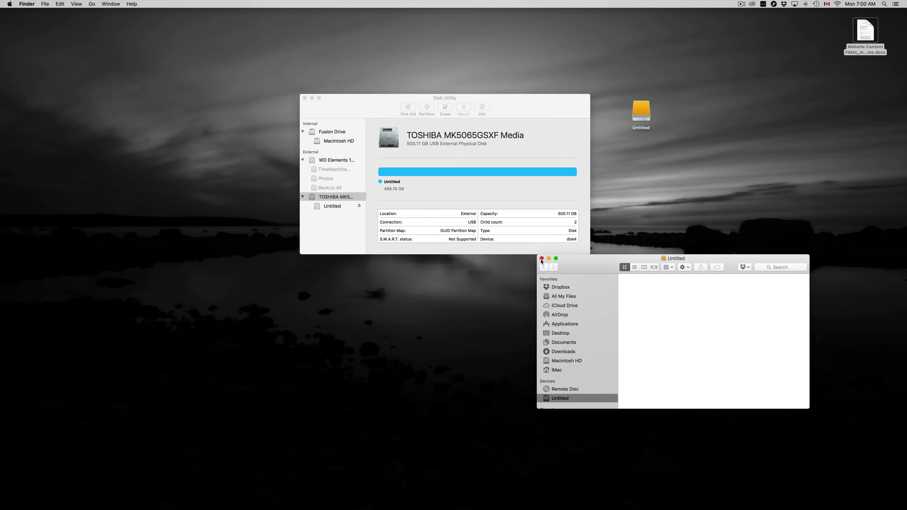
click(541, 259)
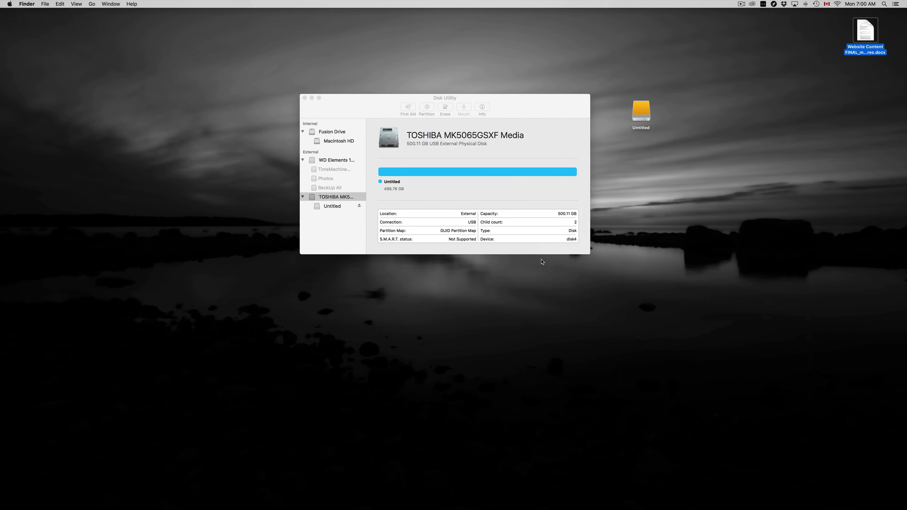
Start partitioning the TOSHIBA disk, add a second partition and resize the Untitled partition to about 120 GB.
drag(522, 115, 594, 172)
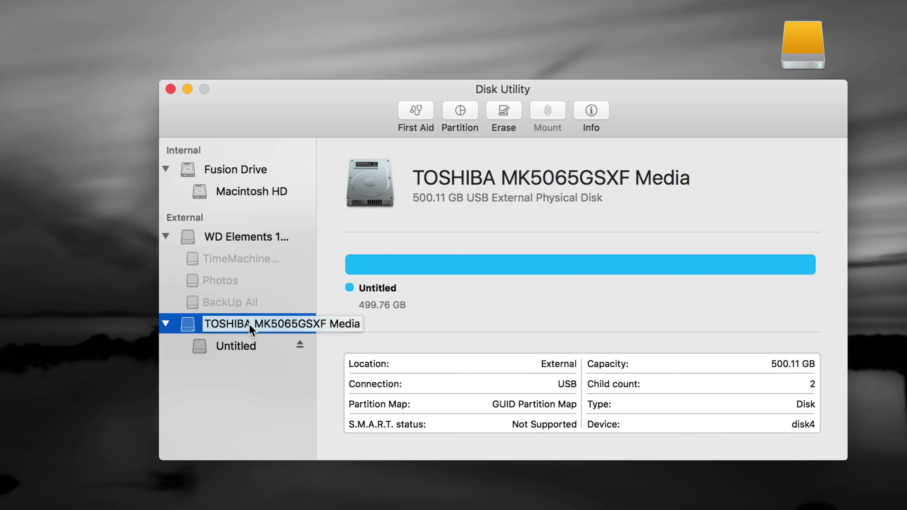
click(465, 114)
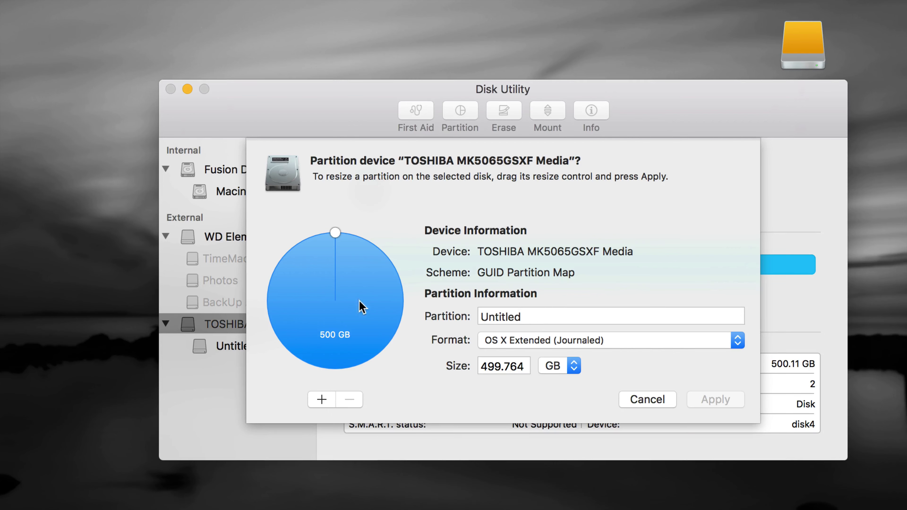
click(321, 400)
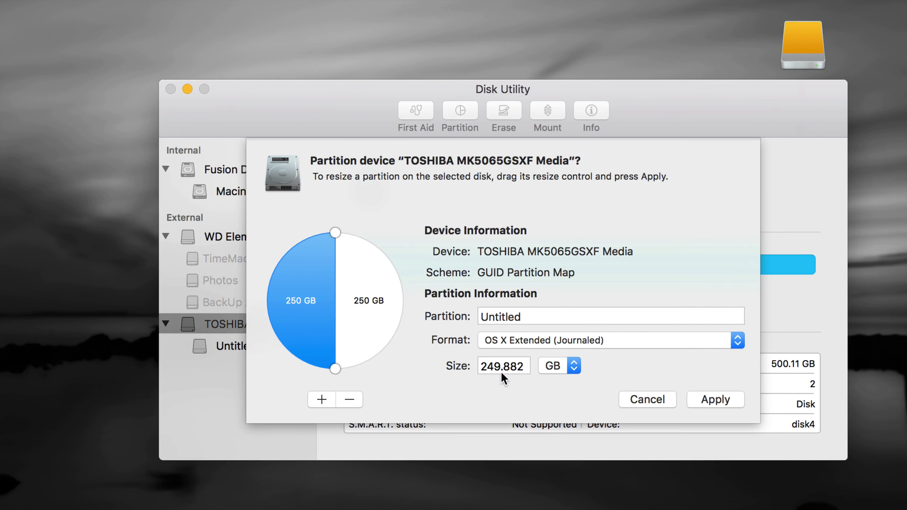
click(504, 365)
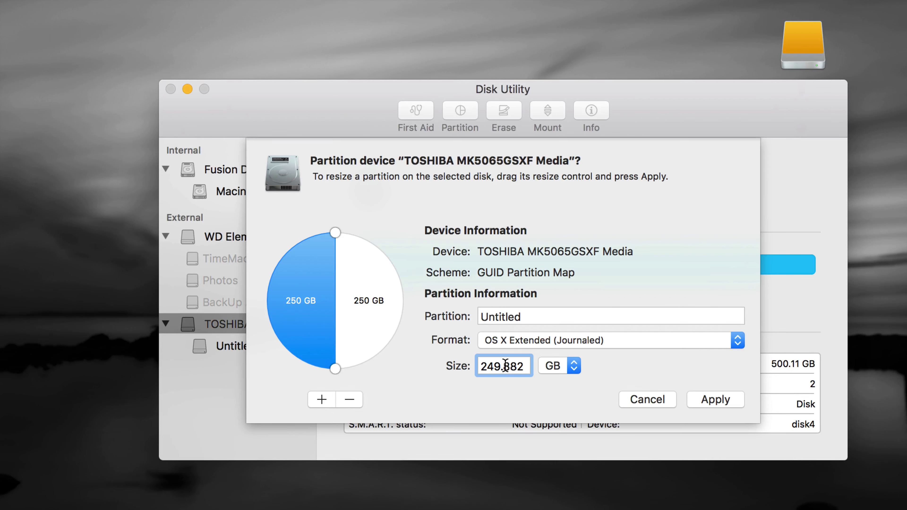
drag(333, 368, 290, 297)
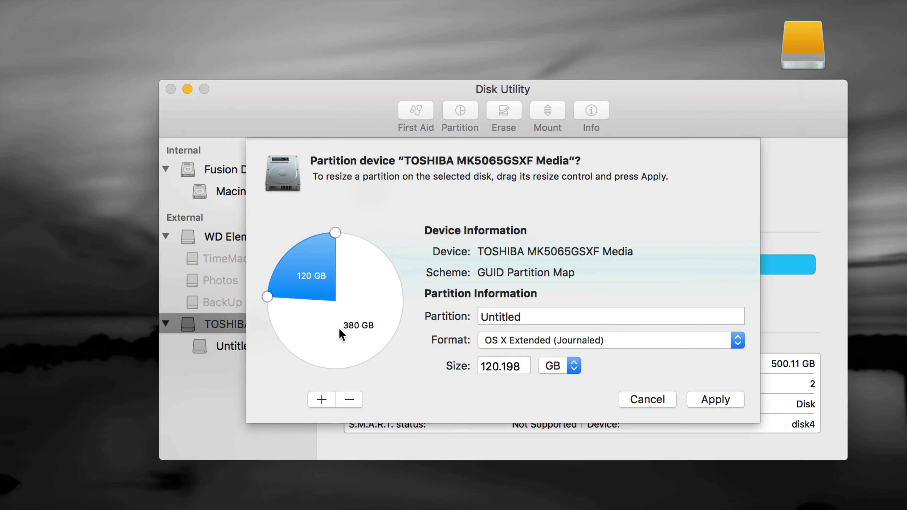
Choose OS X Extended (Journaled) for the 380 GB partition and set the 120 GB partition's format to ExFAT.
click(353, 330)
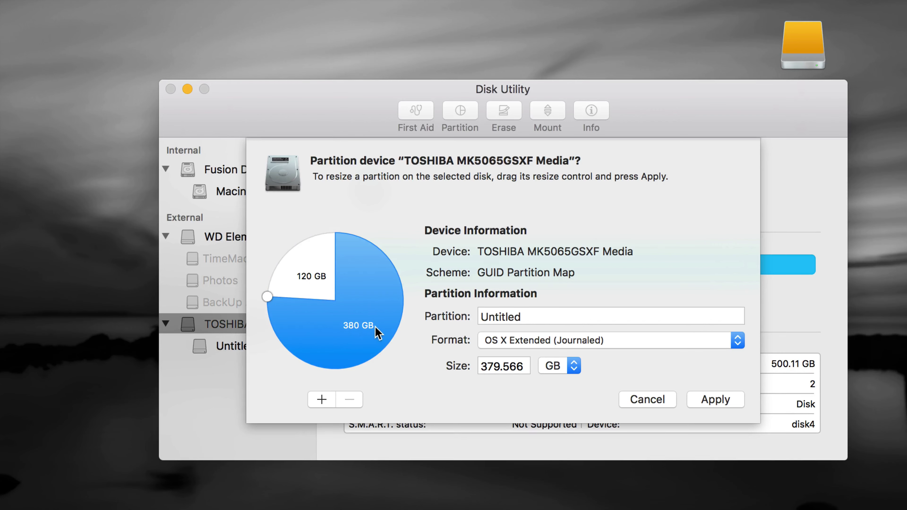
click(623, 345)
click(591, 344)
click(319, 278)
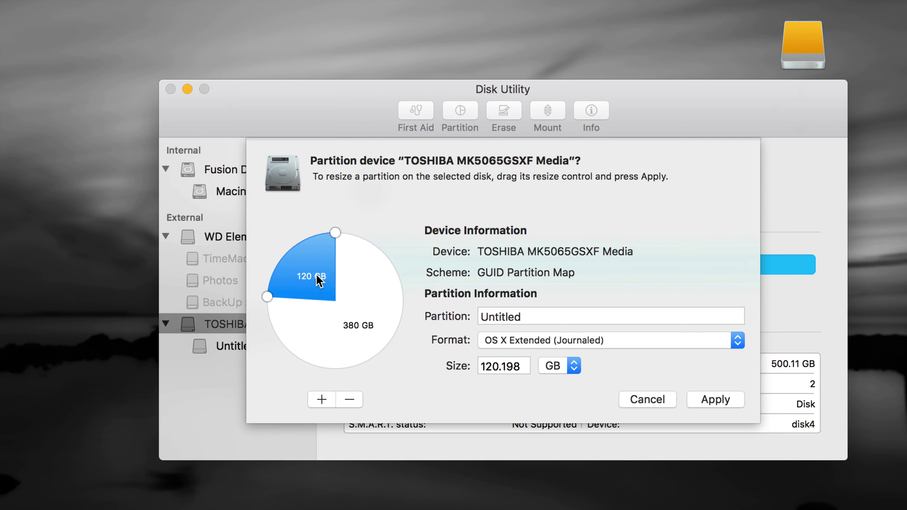
click(625, 341)
click(630, 408)
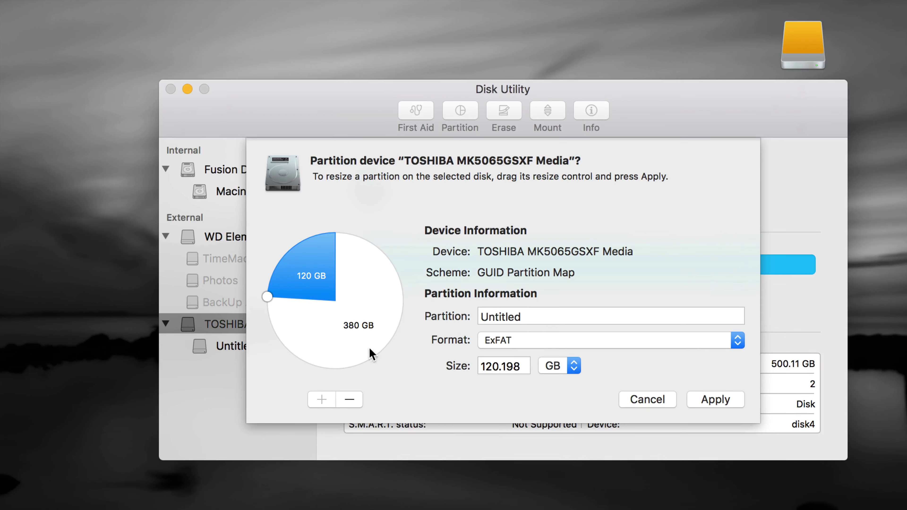
Split the 380 GB partition by adding a third partition, and remove the added partition.
click(368, 327)
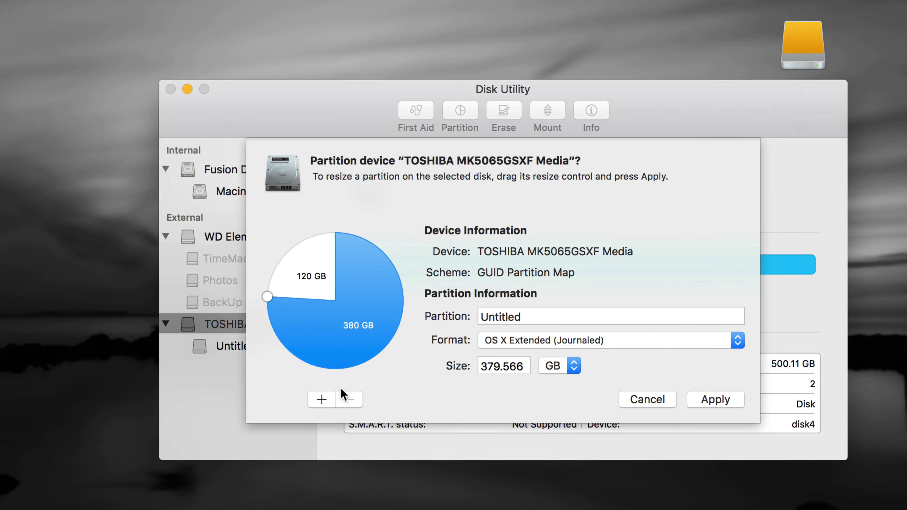
click(320, 398)
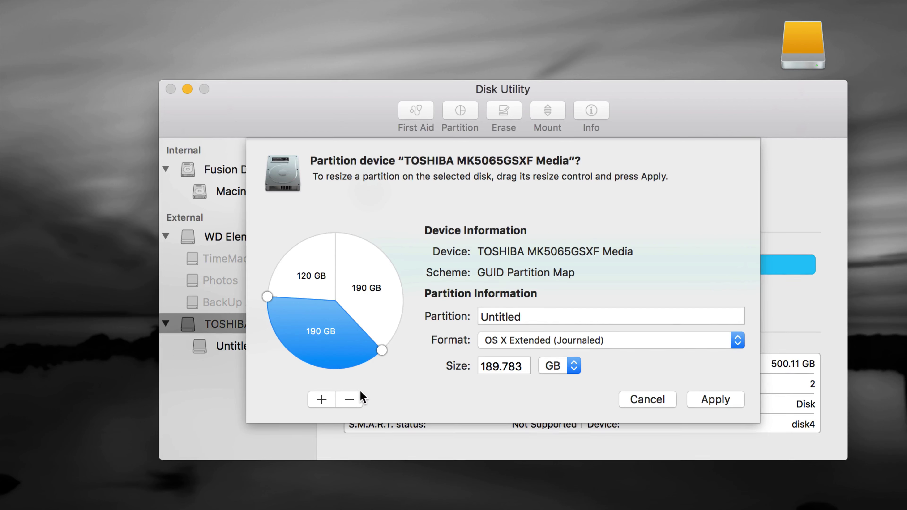
click(349, 400)
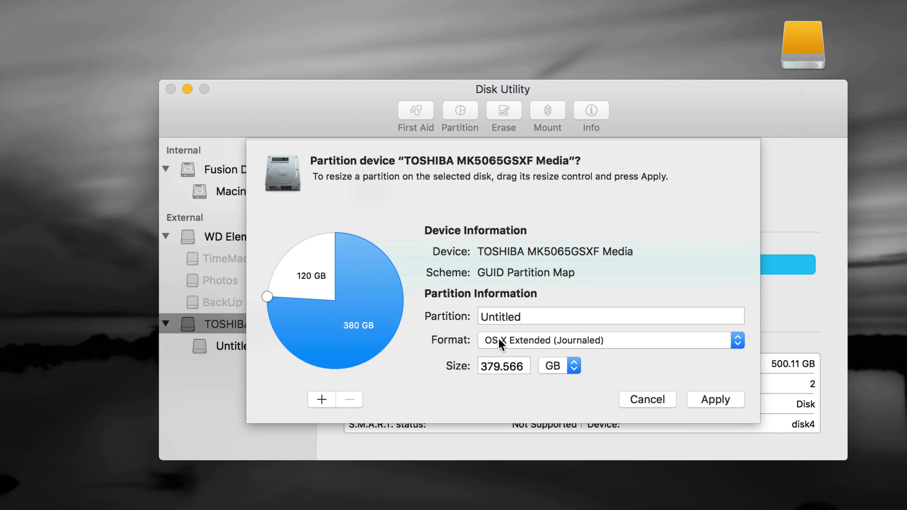
Check both partitions' formats, apply the partition layout to the TOSHIBA disk with details shown, and dismiss the completed report.
click(300, 279)
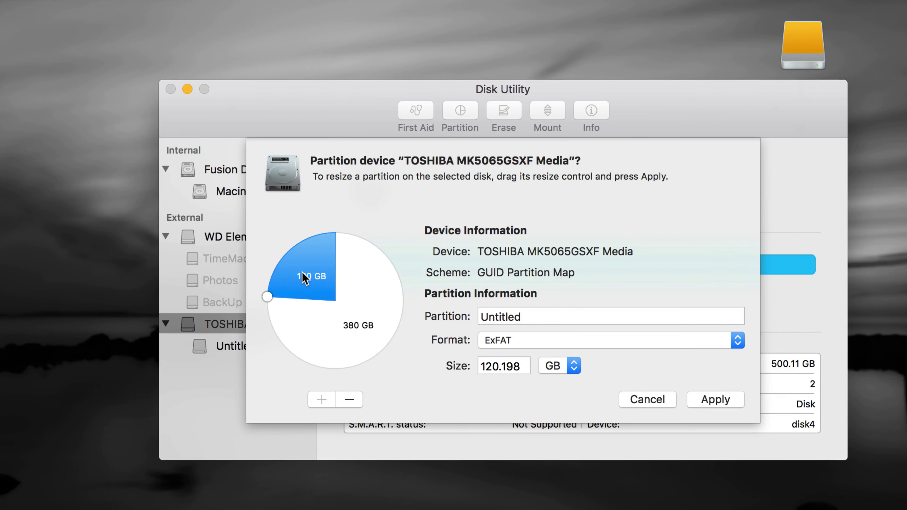
click(368, 321)
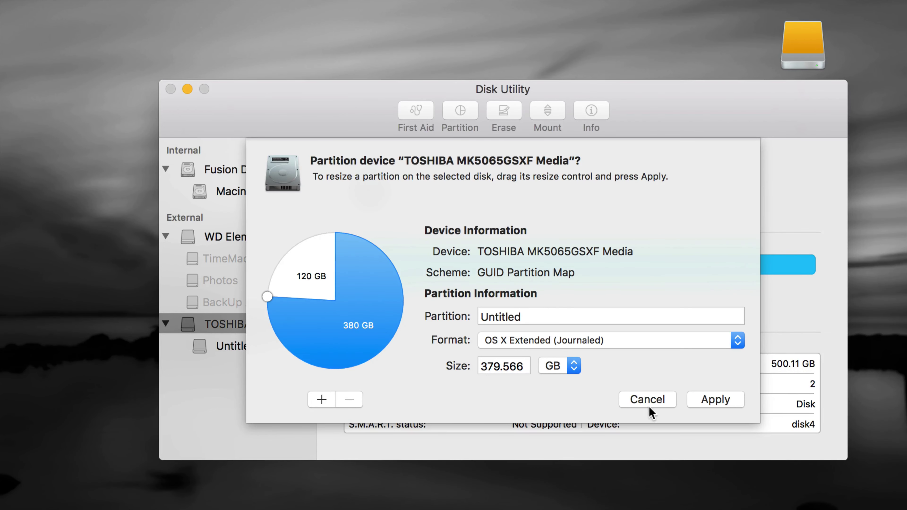
click(698, 401)
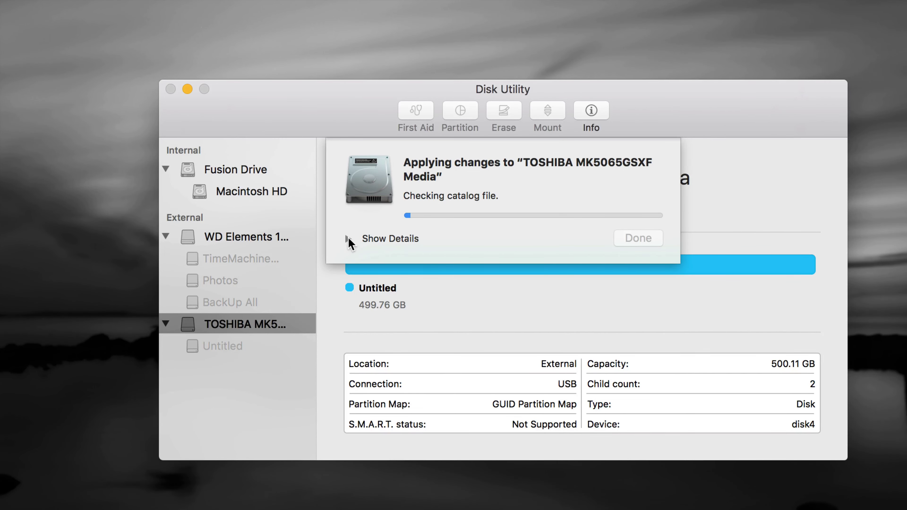
click(348, 238)
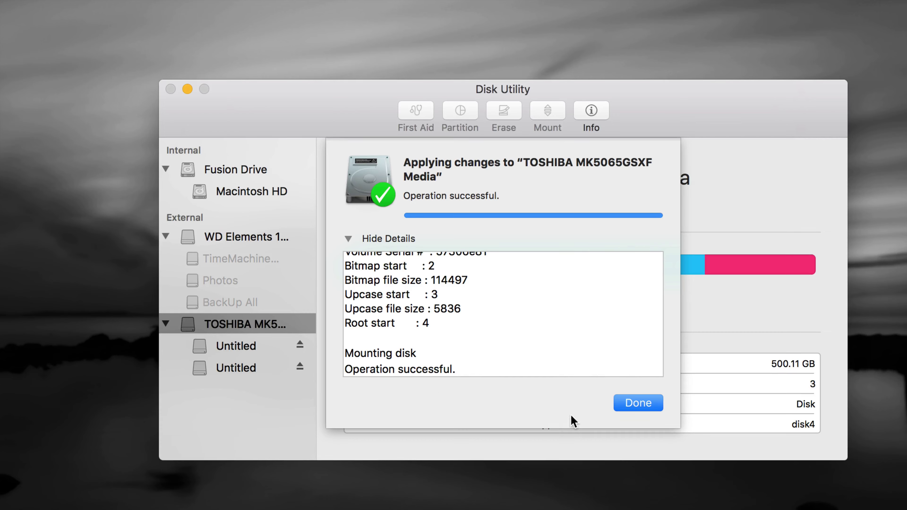
click(643, 403)
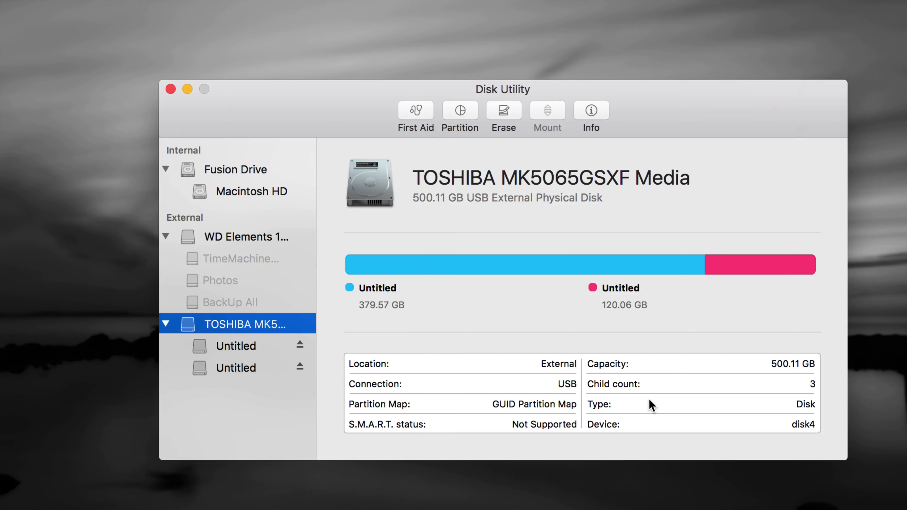
View the details of both Untitled volumes and place their desktop icons side by side, clear of the Disk Utility window.
click(233, 346)
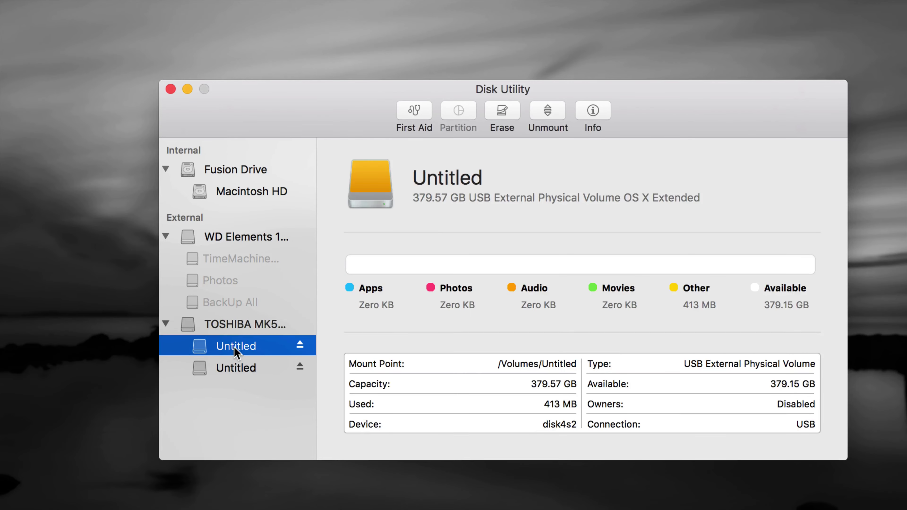
click(235, 356)
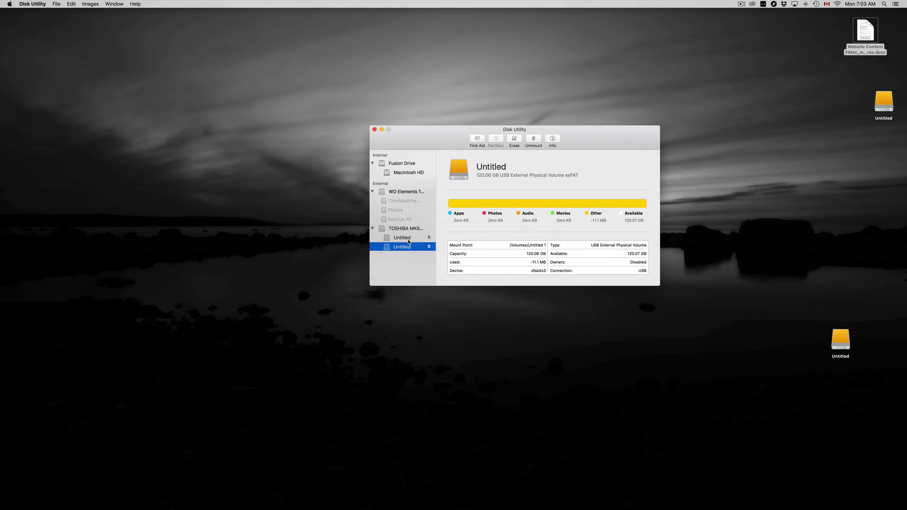
drag(883, 104, 737, 171)
drag(842, 344, 781, 175)
drag(611, 139, 499, 153)
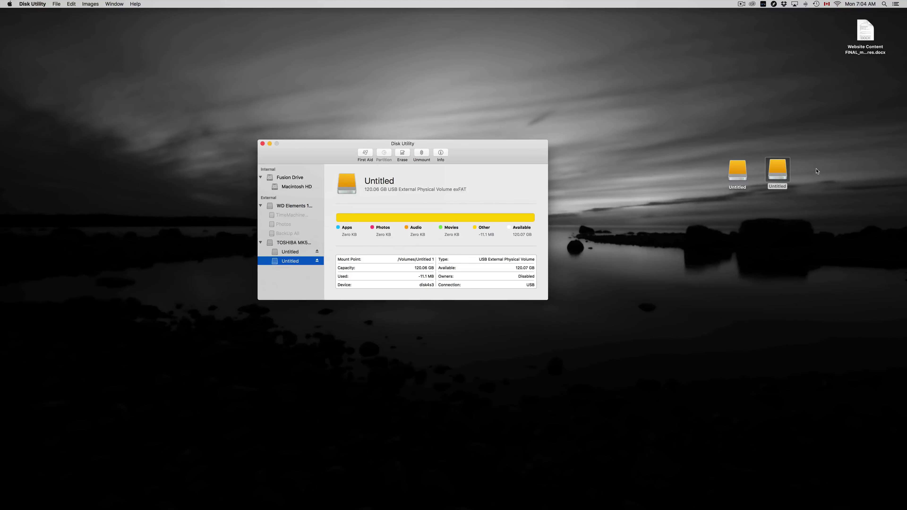
Open the info window of the ExFAT Untitled drive, place it beside the drive icons and check its format and capacity.
right_click(781, 169)
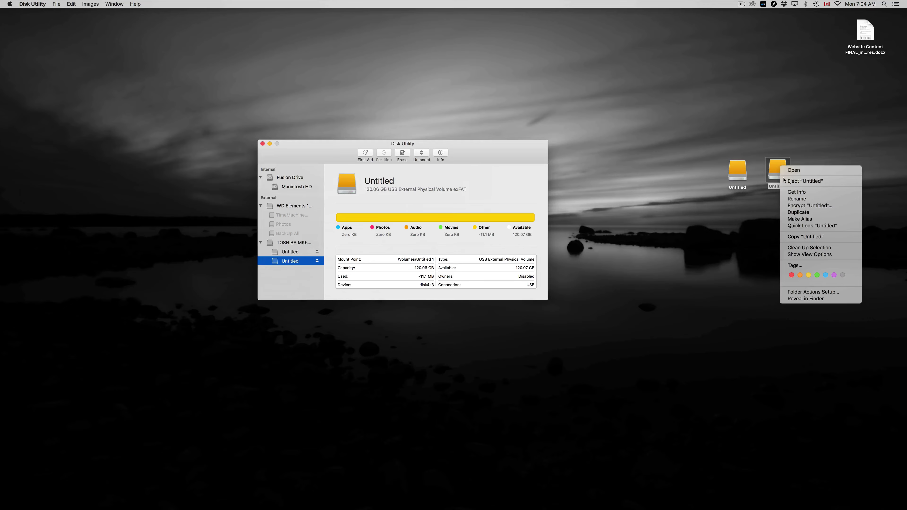
click(789, 192)
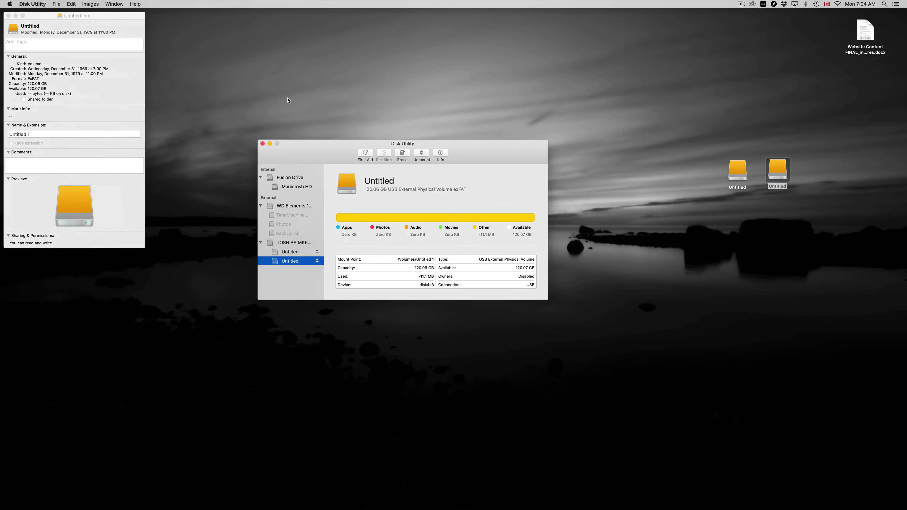
drag(117, 16, 674, 102)
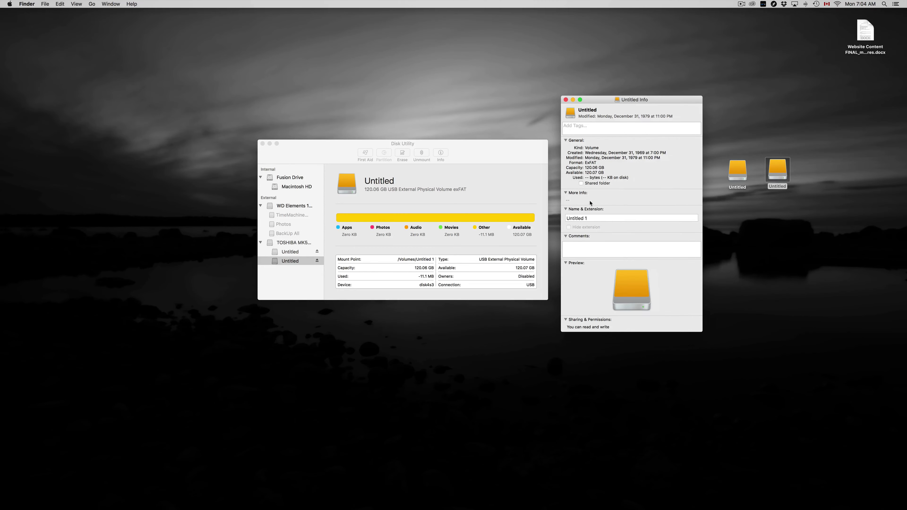
drag(585, 167, 607, 166)
drag(597, 163, 578, 161)
Rename the ExFAT drive as PC in its info window and close the window.
click(589, 217)
drag(592, 218, 559, 217)
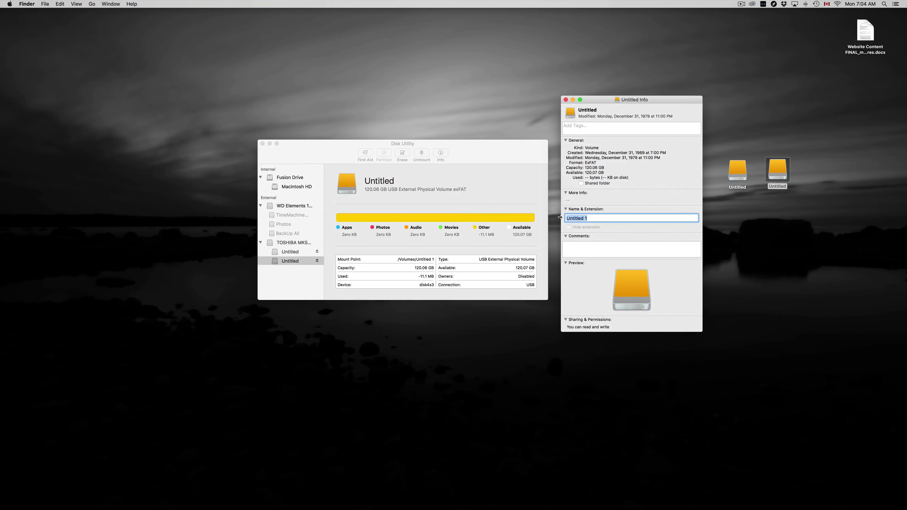
text(PC)
key(Return)
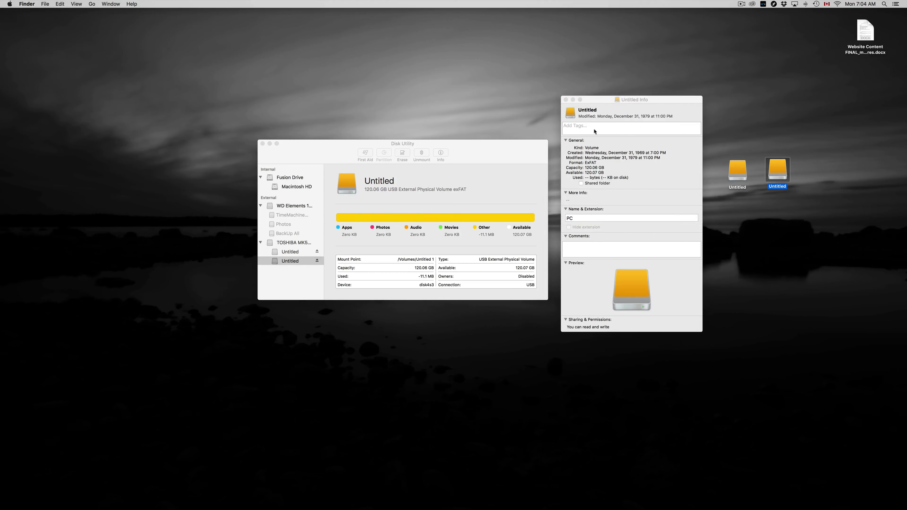
click(565, 99)
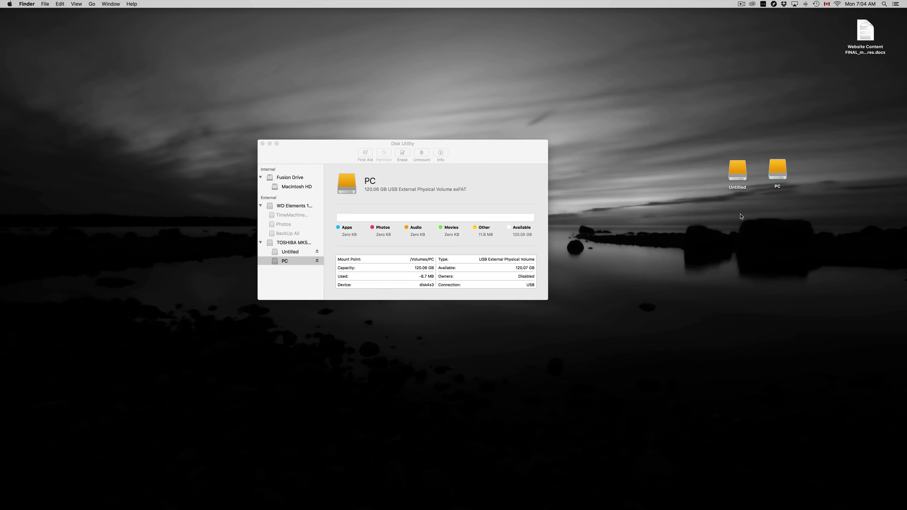
Rename the remaining Untitled drive as TimeMachine directly on the desktop and shift its icon away from the PC drive.
click(742, 189)
click(741, 206)
click(739, 193)
drag(740, 193, 741, 195)
click(745, 199)
click(741, 193)
click(751, 213)
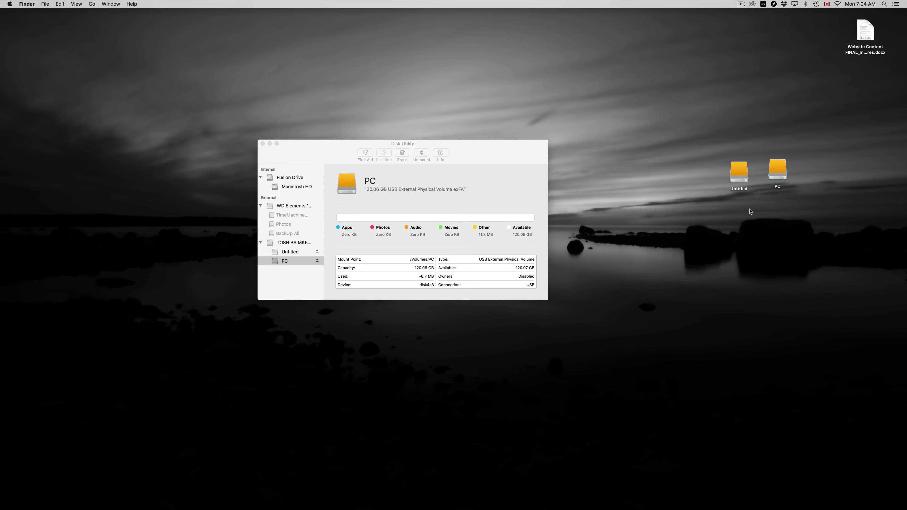
click(743, 191)
click(743, 189)
text(TimeMachine)
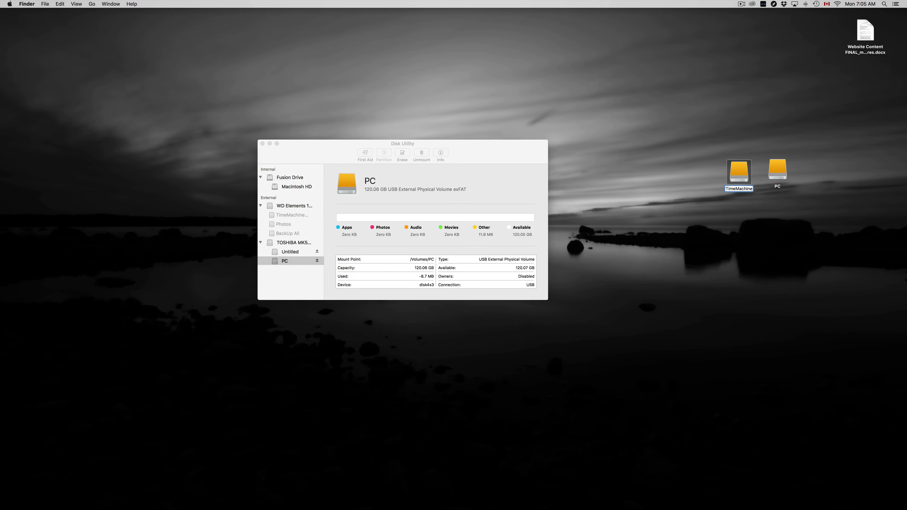
key(Return)
drag(739, 174, 727, 174)
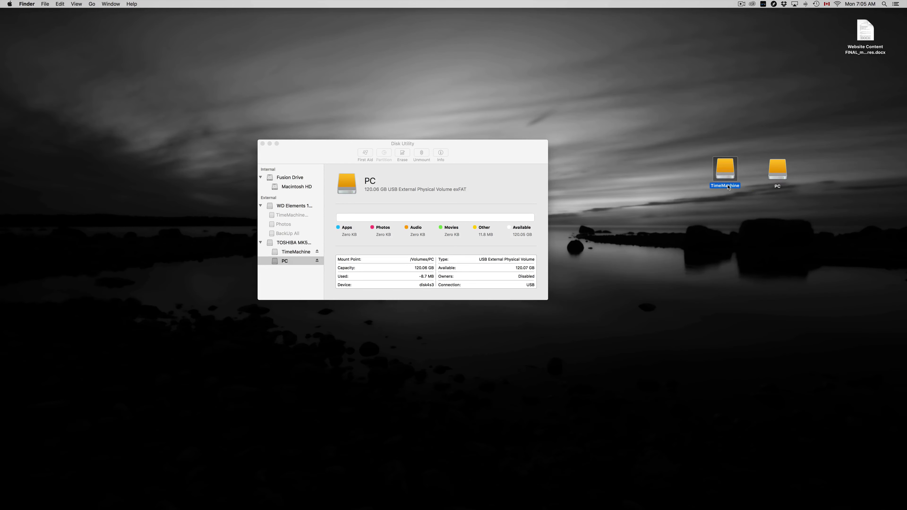
Extend the TimeMachine drive's name to TimeMachineNEW and line up the PC drive icon next to it.
click(726, 198)
click(727, 188)
click(727, 187)
key(Right)
text(NEW)
click(721, 225)
click(723, 186)
drag(774, 174, 754, 172)
click(744, 199)
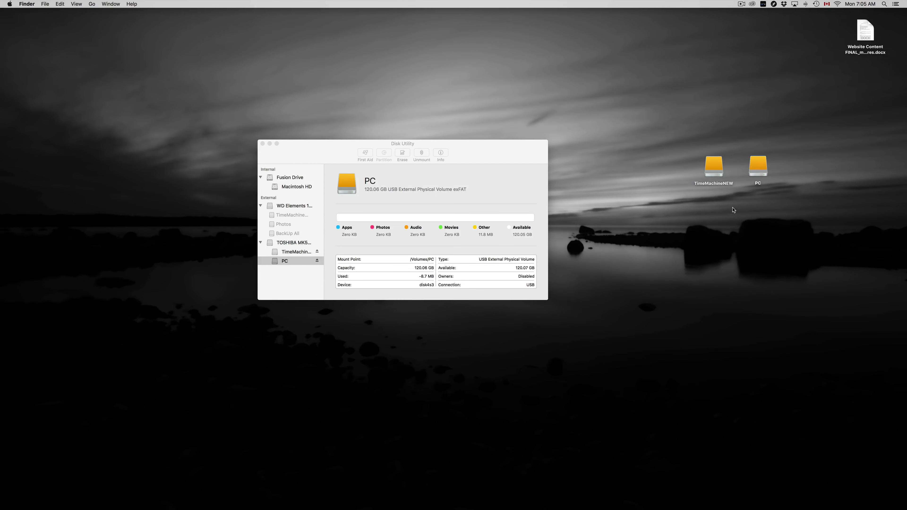
Open the PC drive in Finder, move its window below the drive icons and copy the Website Content document into it.
click(718, 176)
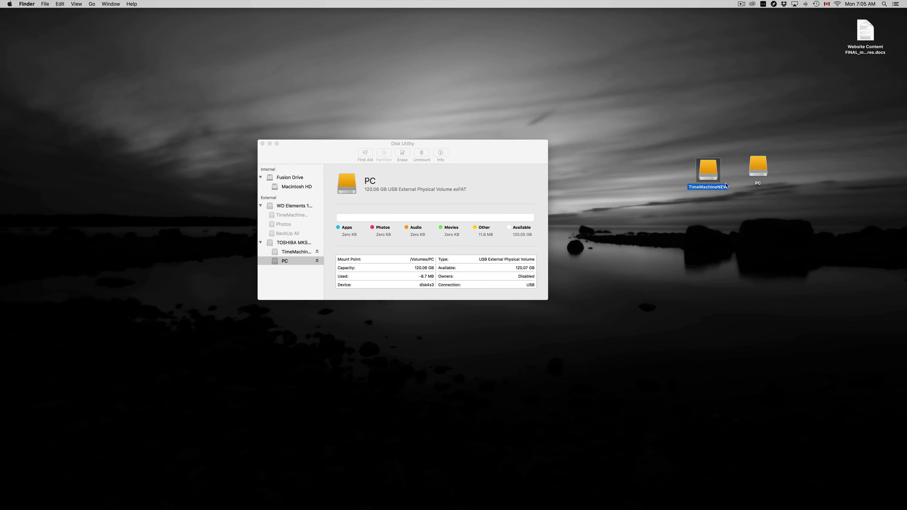
drag(752, 170, 755, 169)
double_click(756, 169)
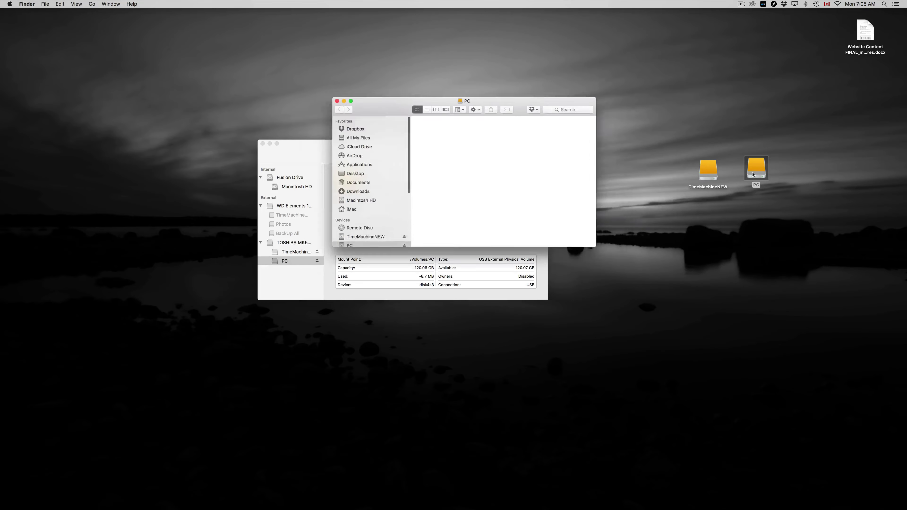
drag(536, 102, 711, 227)
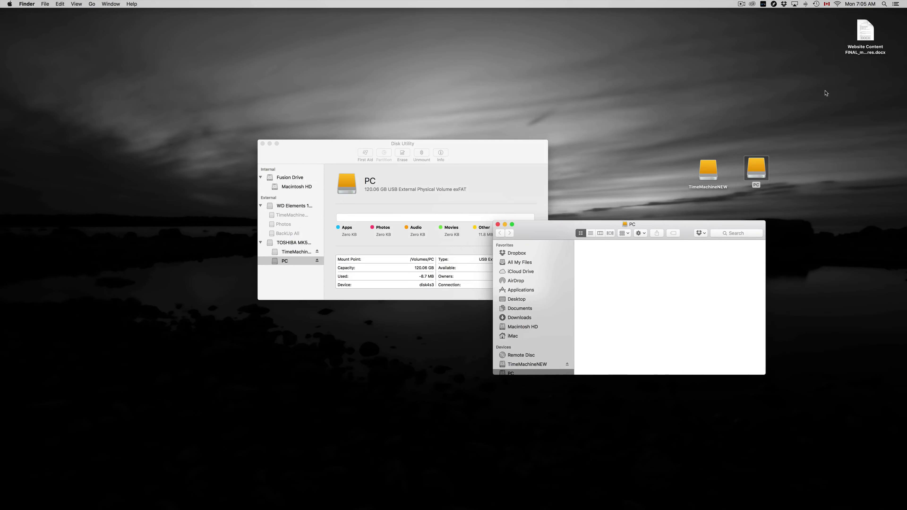
drag(853, 40, 633, 254)
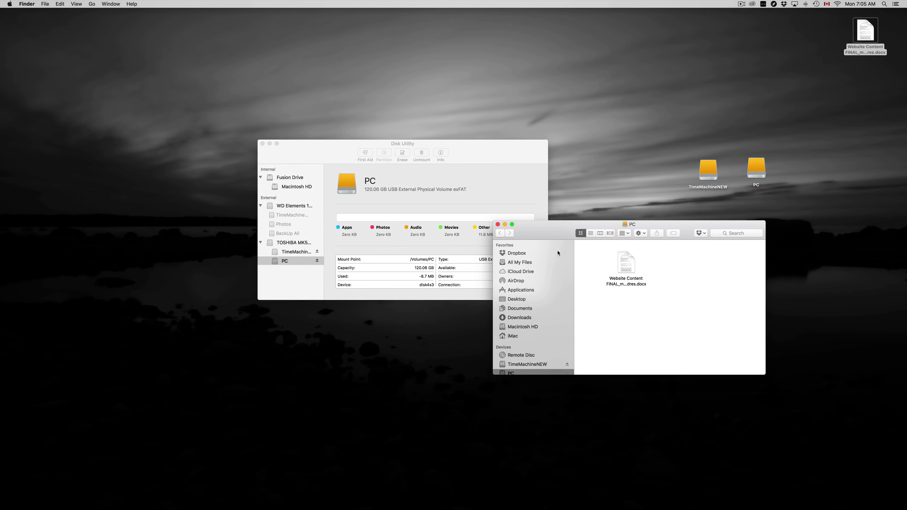
Open the TimeMachineNEW drive in Finder, view its contents beside the PC window and close all Finder windows.
double_click(708, 174)
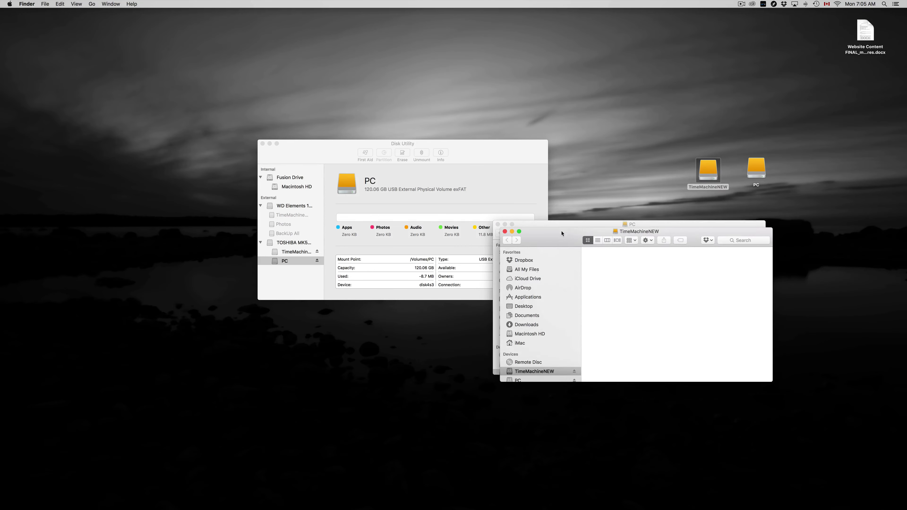
drag(561, 233, 632, 302)
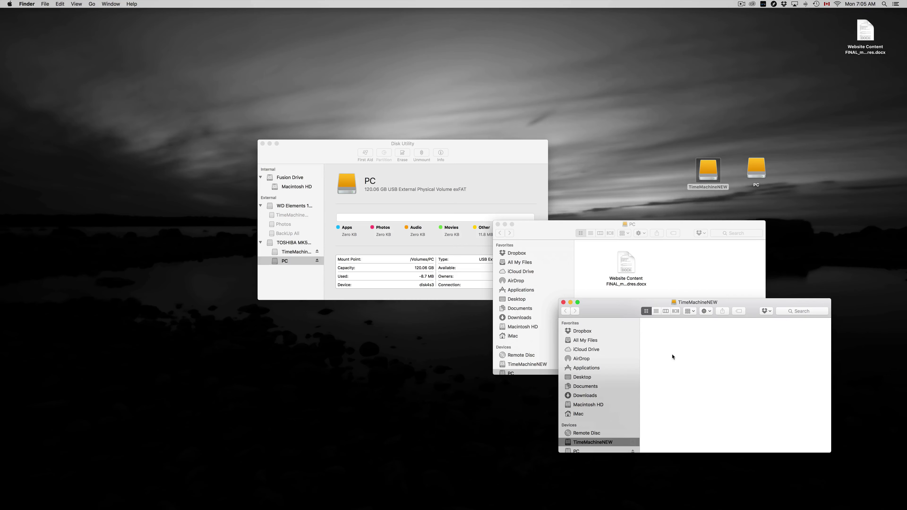
alt+click(497, 224)
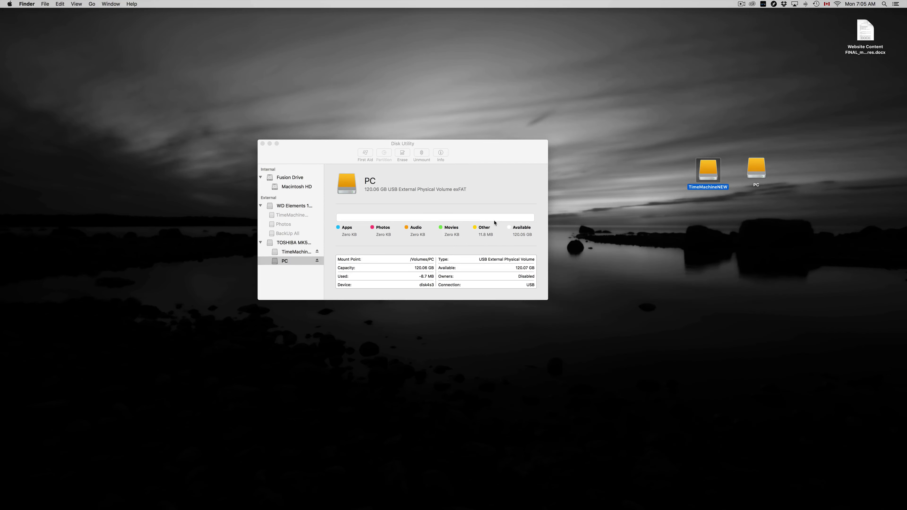
Close Disk Utility, reposition the TimeMachineNEW icon and open System Preferences.
drag(462, 157, 524, 192)
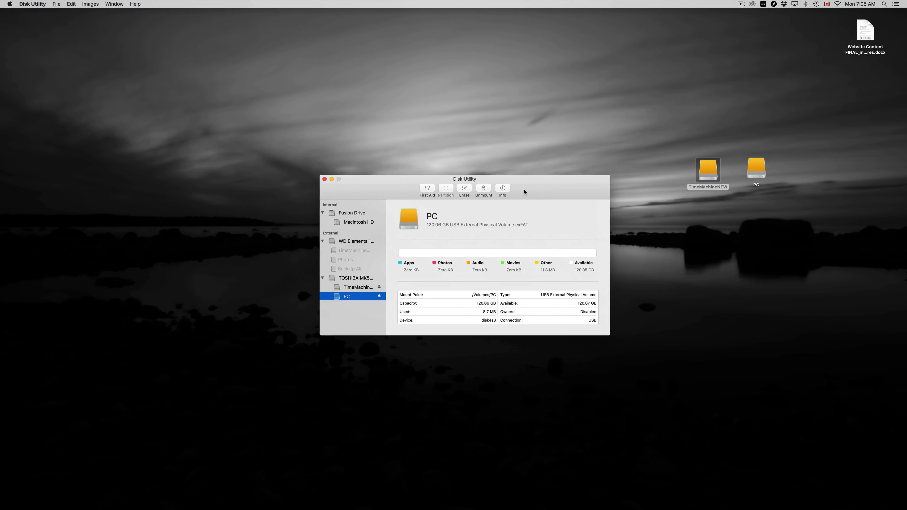
click(325, 179)
drag(705, 173, 710, 170)
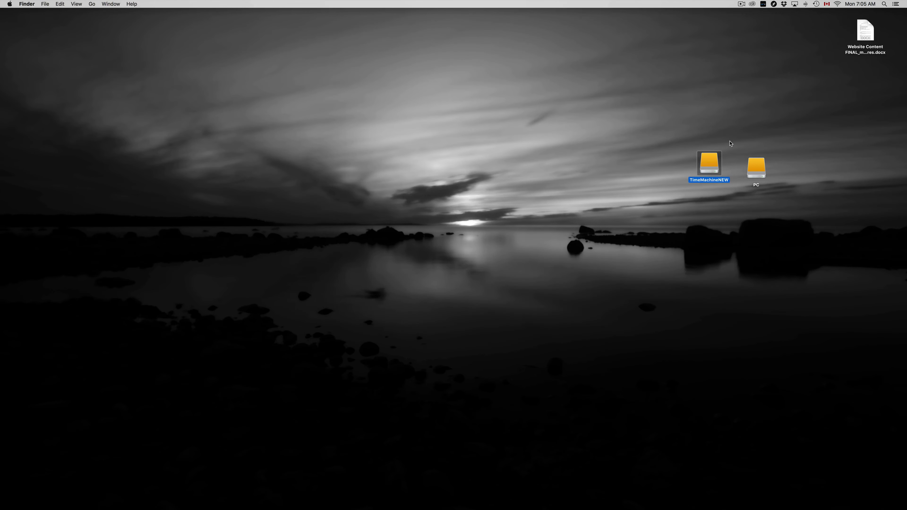
mouse_move(555, 508)
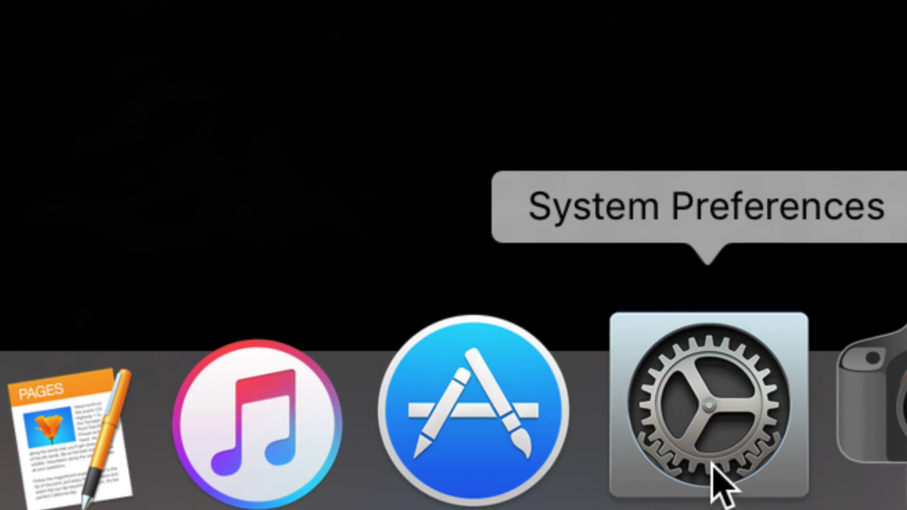
click(709, 448)
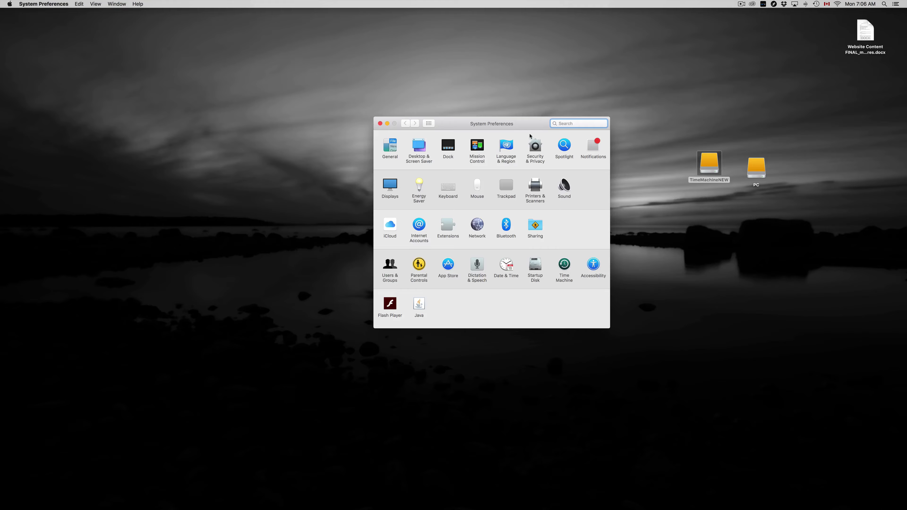
Move the System Preferences window aside, open the Time Machine settings and review the list of backup disks.
drag(500, 124, 699, 168)
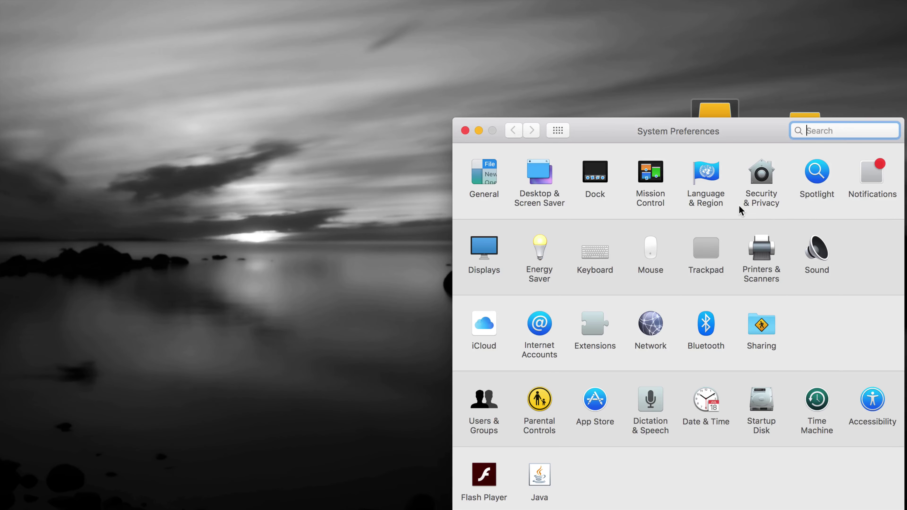
drag(749, 142, 666, 102)
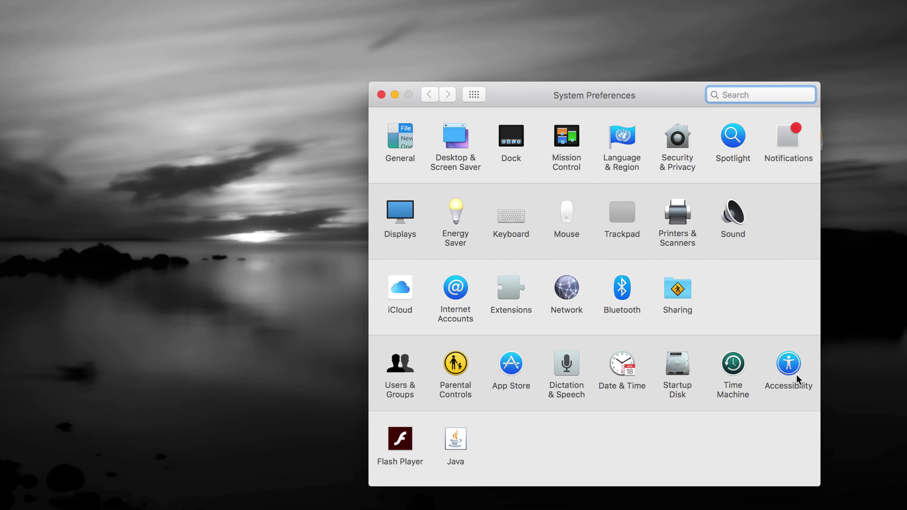
click(730, 366)
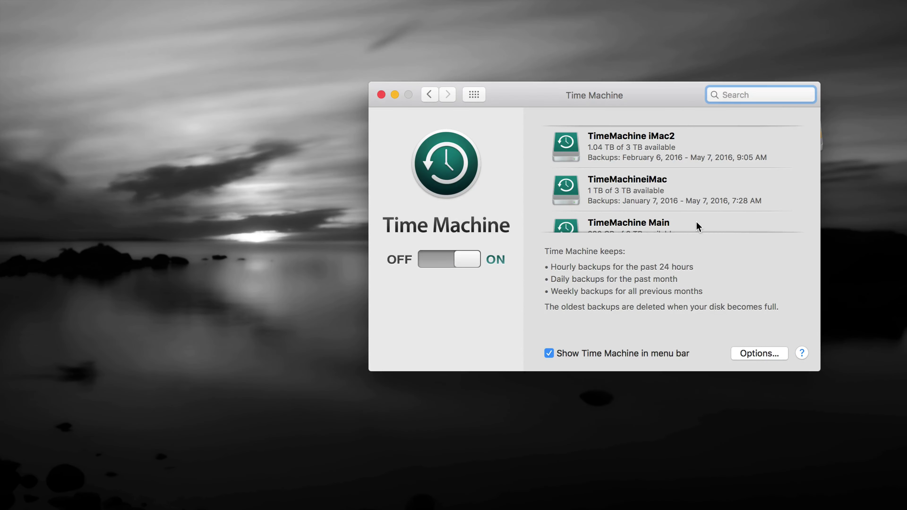
scroll(675, 209, down, 5)
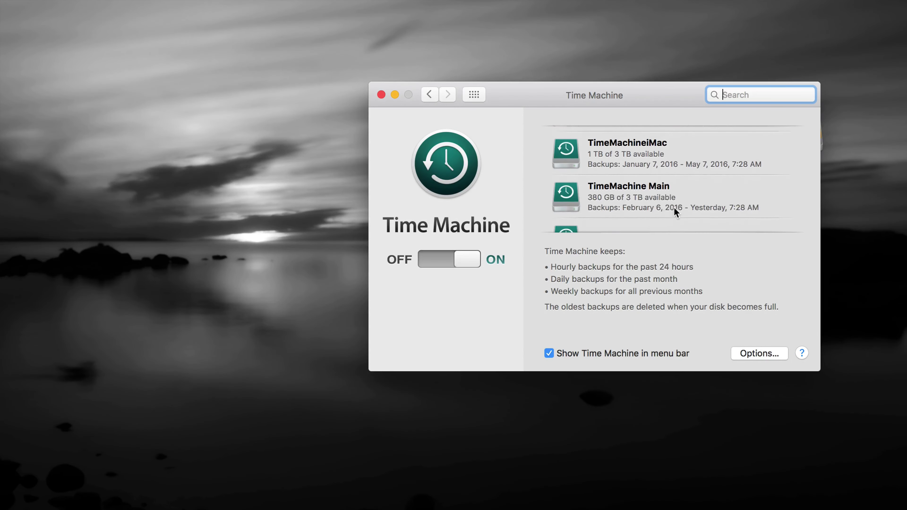
scroll(674, 208, up, 5)
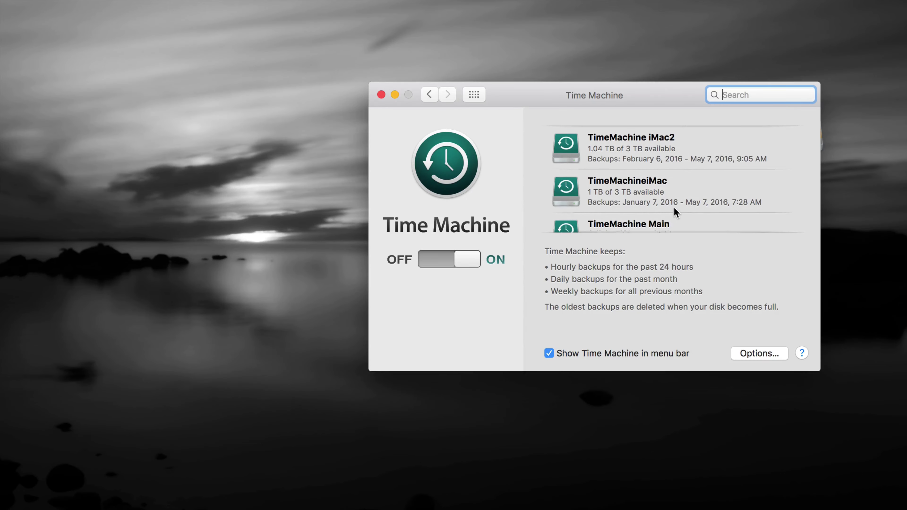
scroll(675, 208, down, 5)
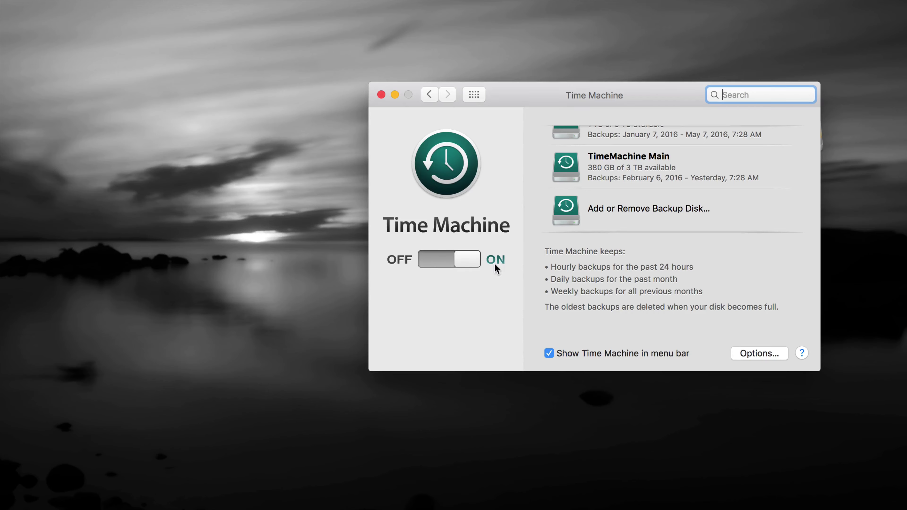
Add TimeMachineNEW from the available disks as an unencrypted Time Machine backup disk and check the backup disk list.
click(622, 209)
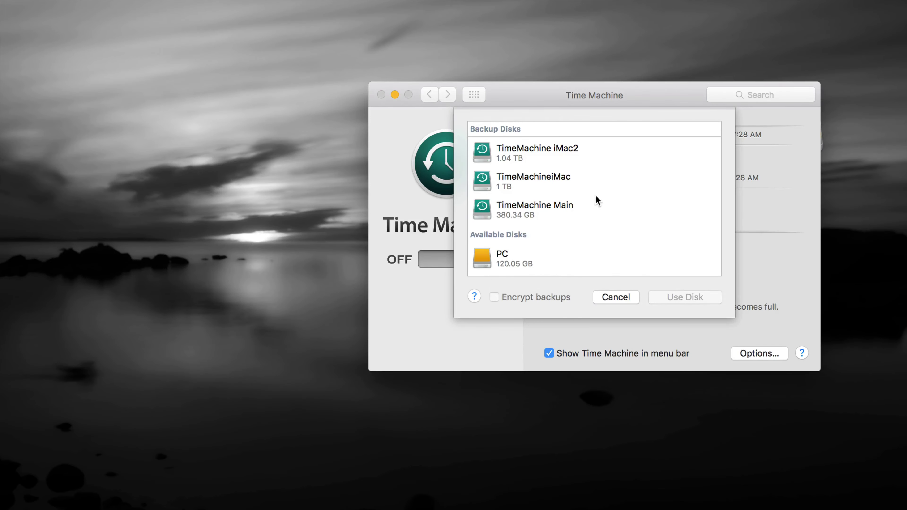
scroll(540, 234, down, 5)
scroll(541, 234, up, 2)
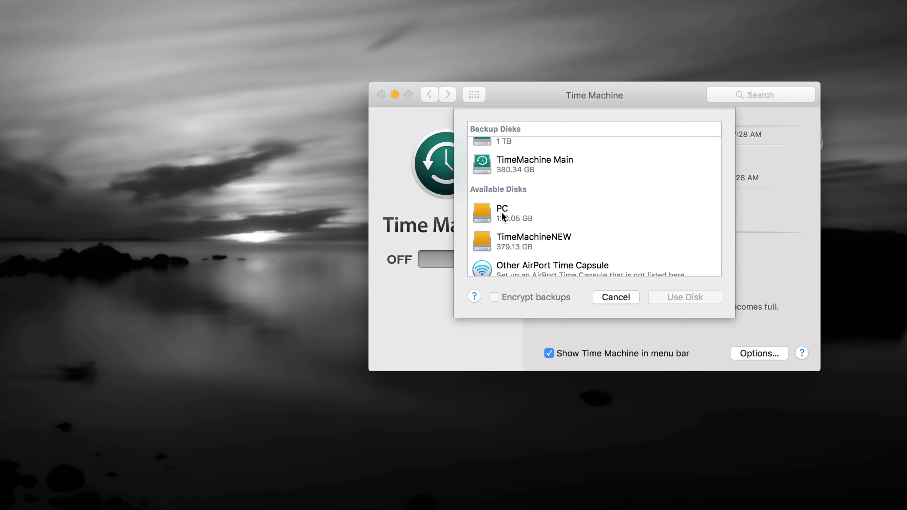
click(527, 243)
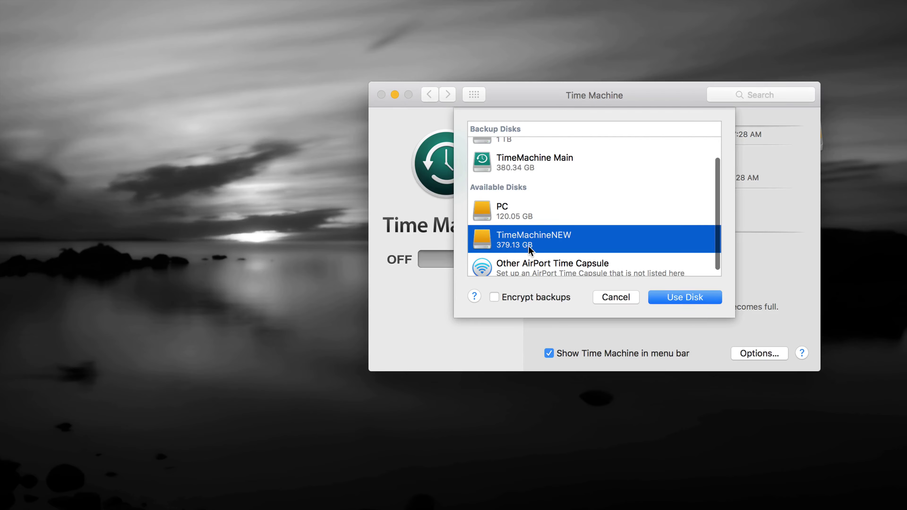
click(660, 297)
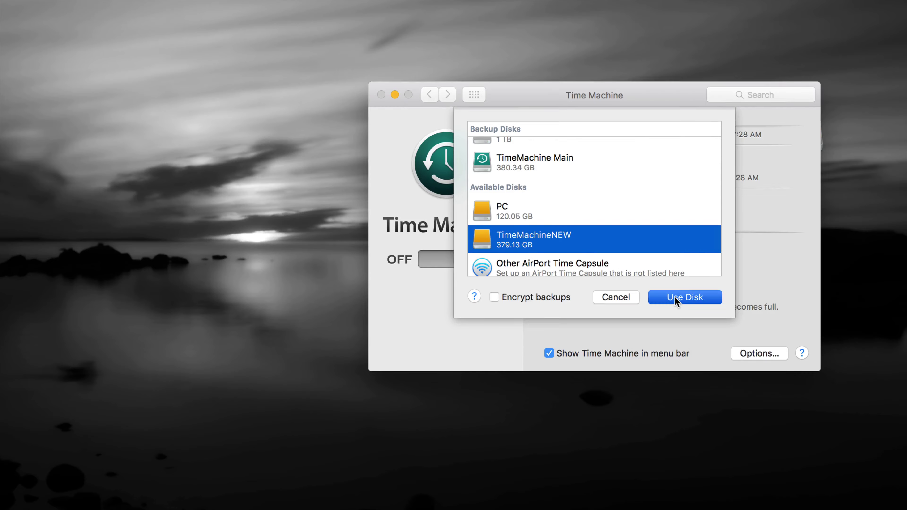
scroll(691, 211, down, 3)
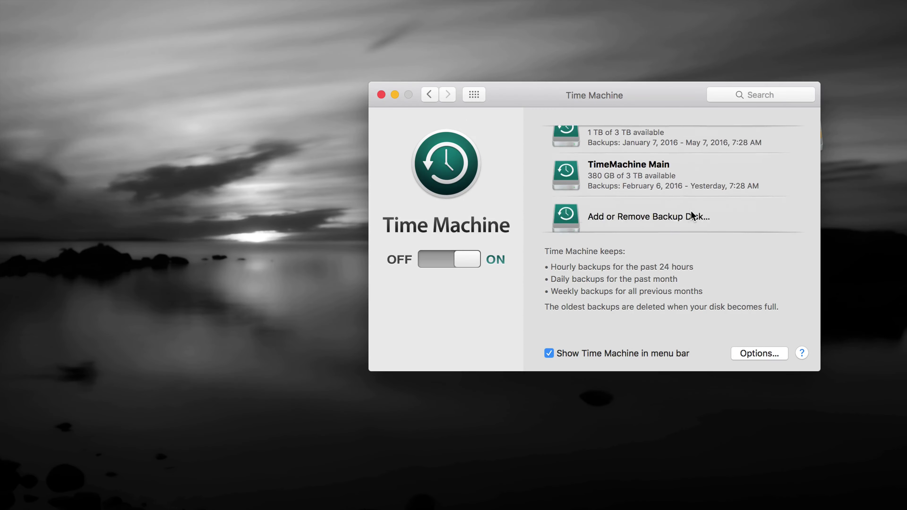
scroll(690, 211, up, 5)
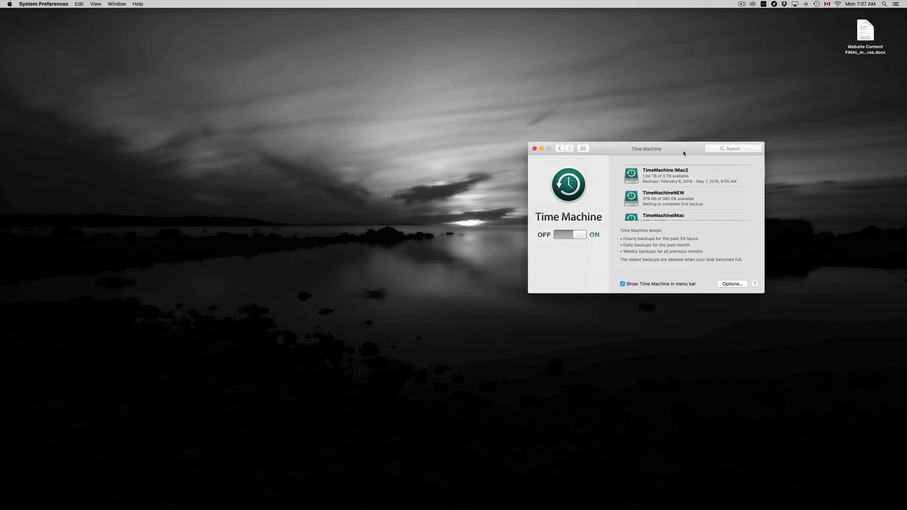
Move the Time Machine window clear of the desktop drive icons and view the backup commands offered by the Time Machine status menu.
drag(683, 154, 586, 133)
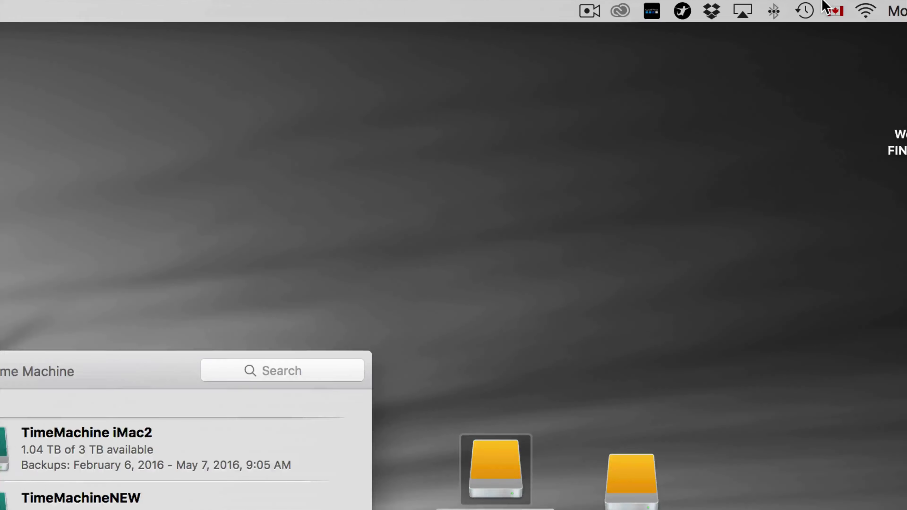
click(806, 11)
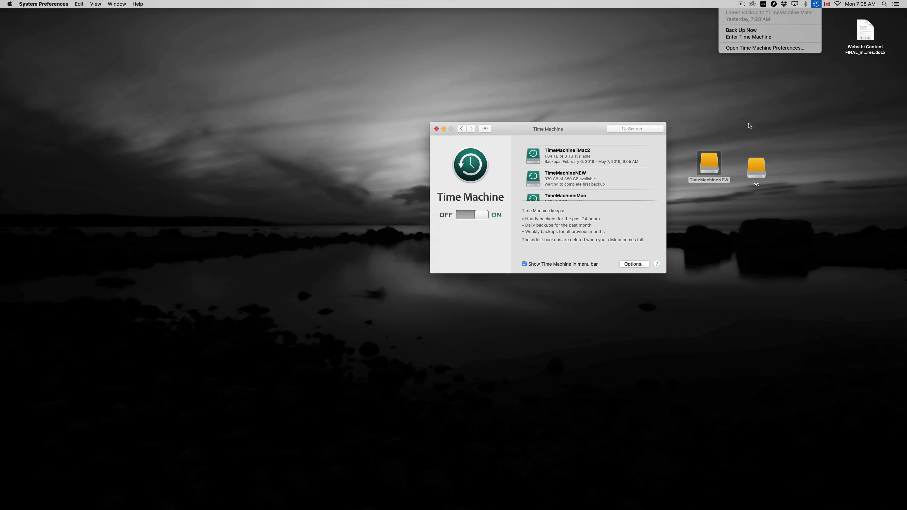
click(625, 176)
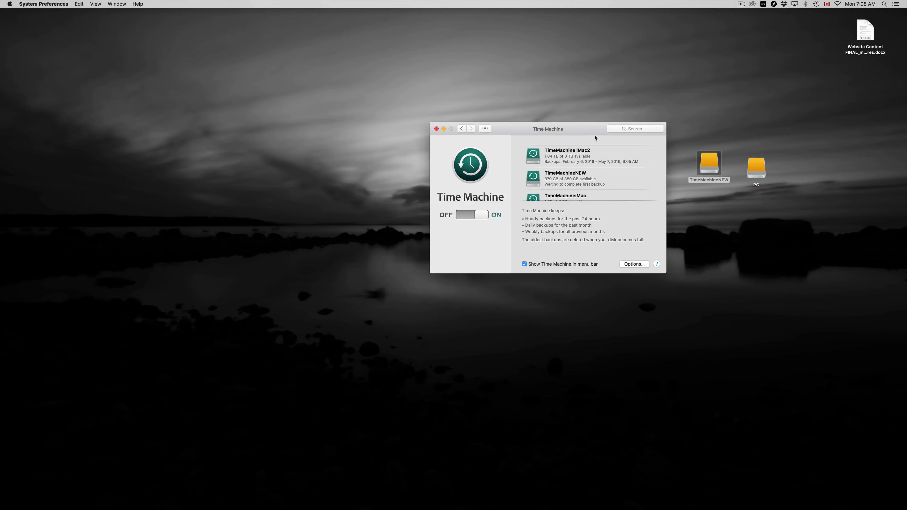
drag(596, 132, 590, 152)
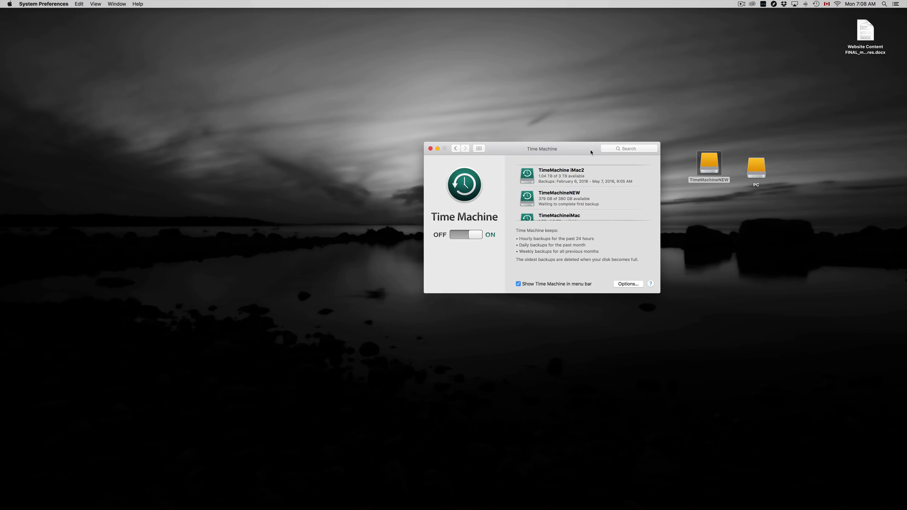
Open the PC and TimeMachineNEW drives in Finder to compare their contents, and close both windows.
click(732, 204)
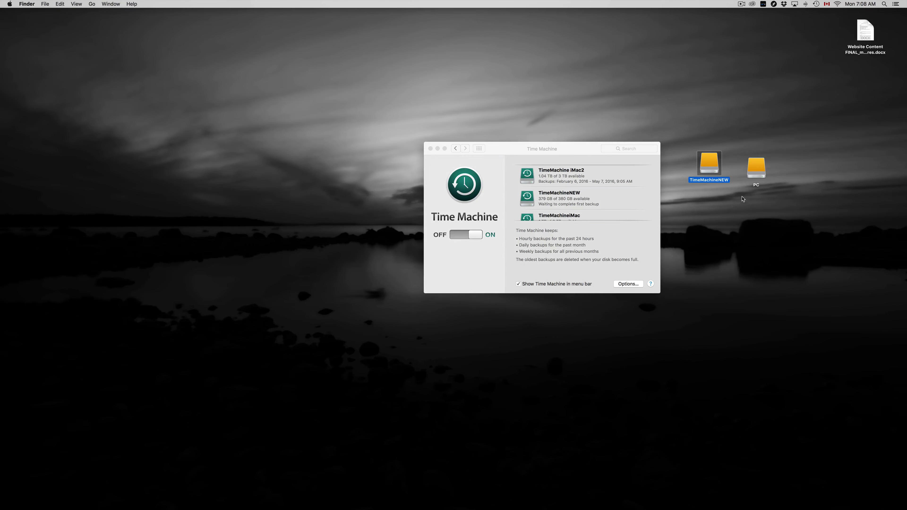
click(756, 172)
double_click(756, 173)
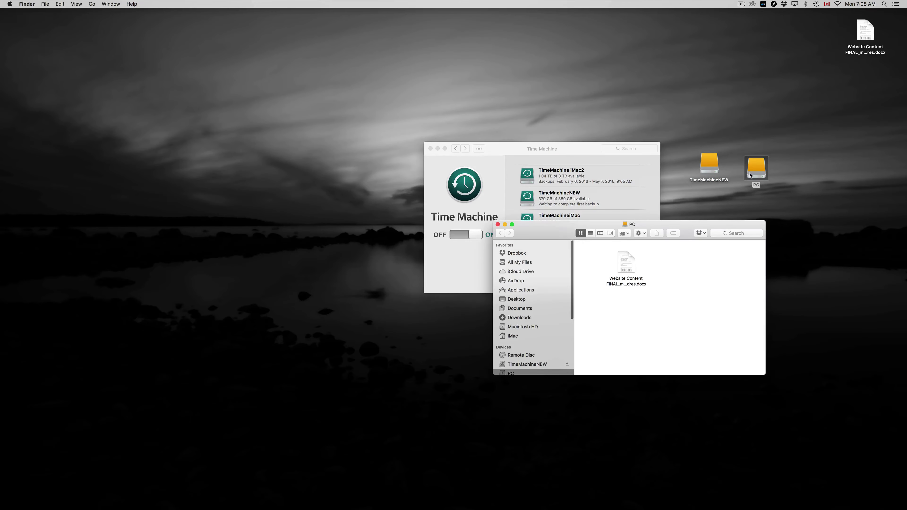
double_click(709, 164)
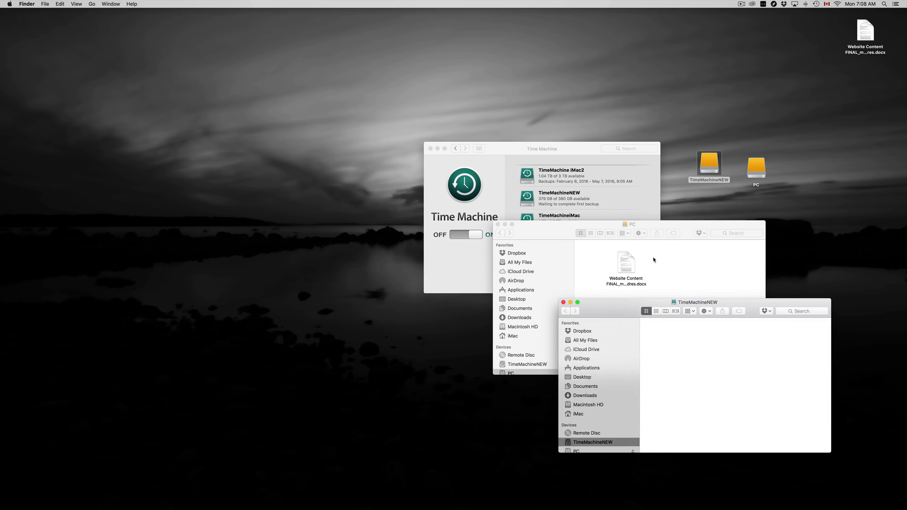
drag(621, 310, 645, 167)
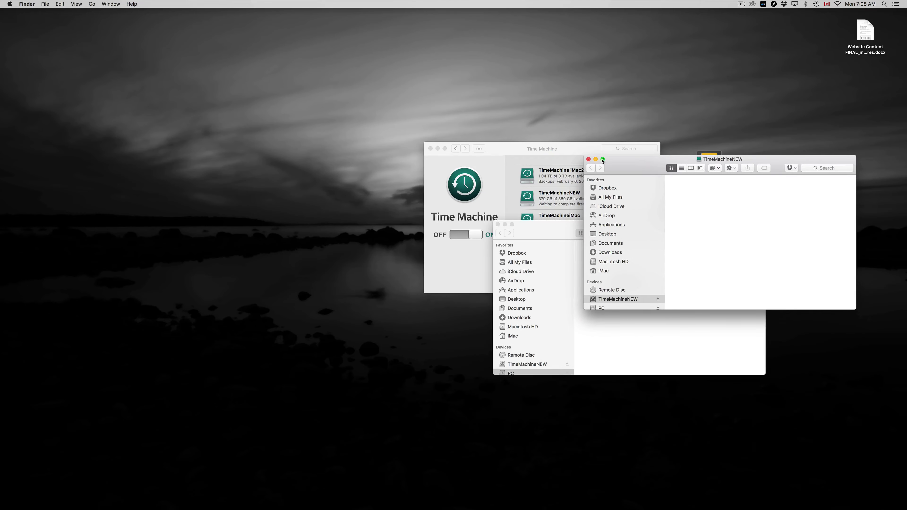
click(589, 160)
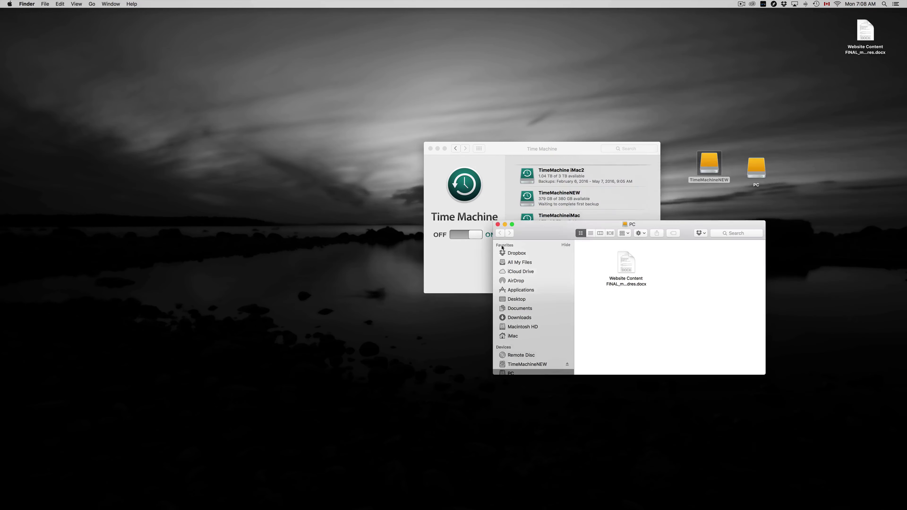
click(498, 224)
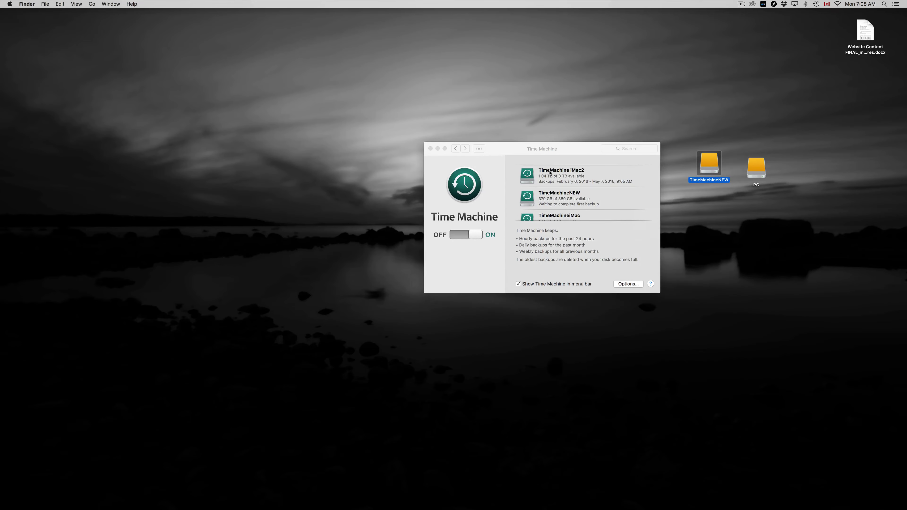
Return to the Time Machine settings and look through the backup disks to the end of the list.
click(563, 153)
scroll(586, 193, down, 3)
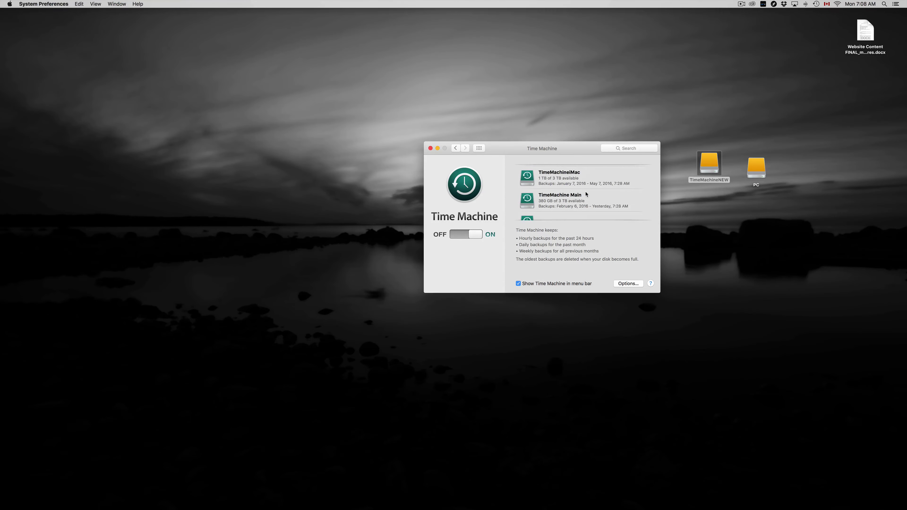
scroll(586, 194, down, 1)
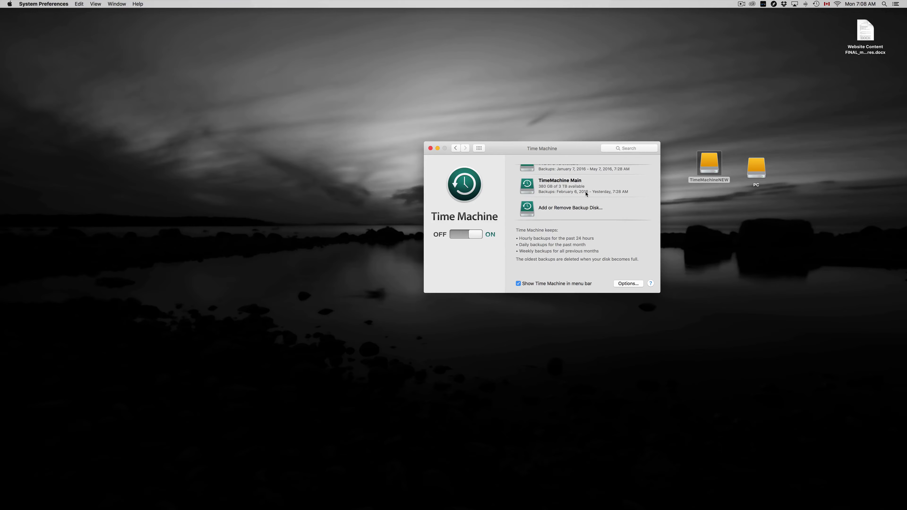